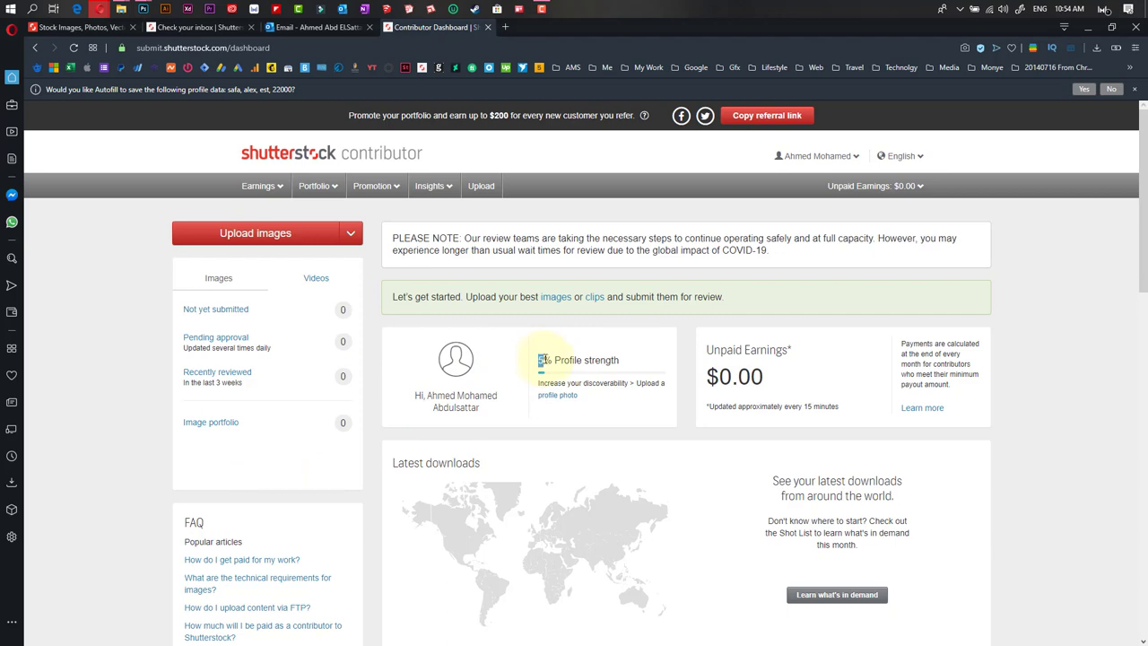
Step: Review the profile strength and unpaid earnings sections on the contributor dashboard
drag(543, 360, 565, 357)
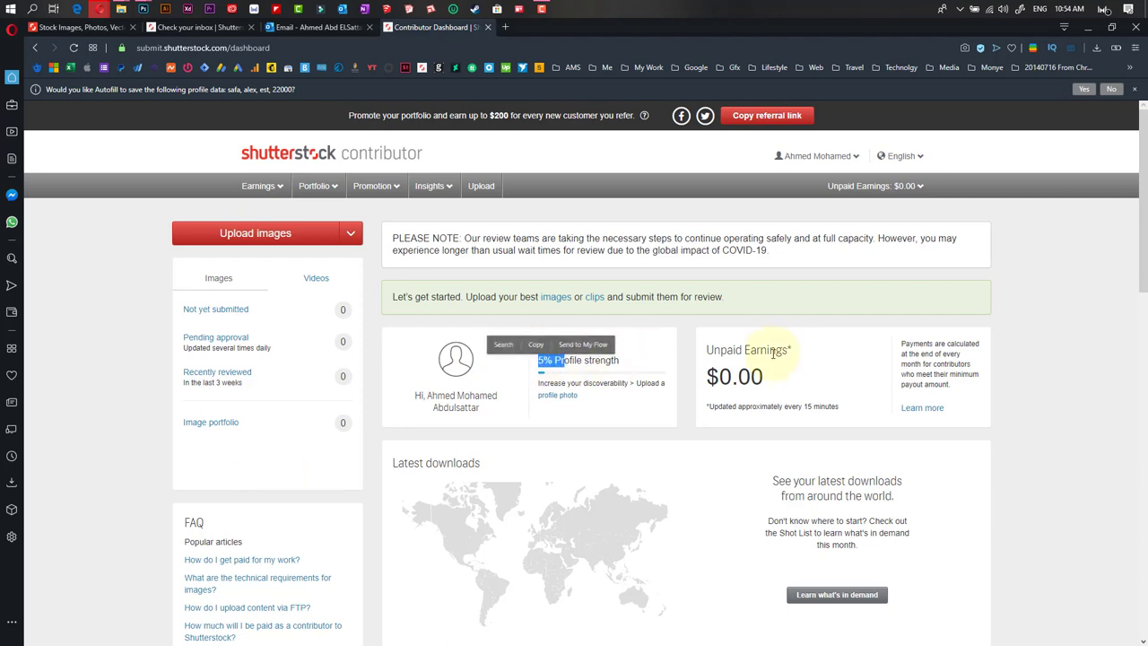
click(777, 354)
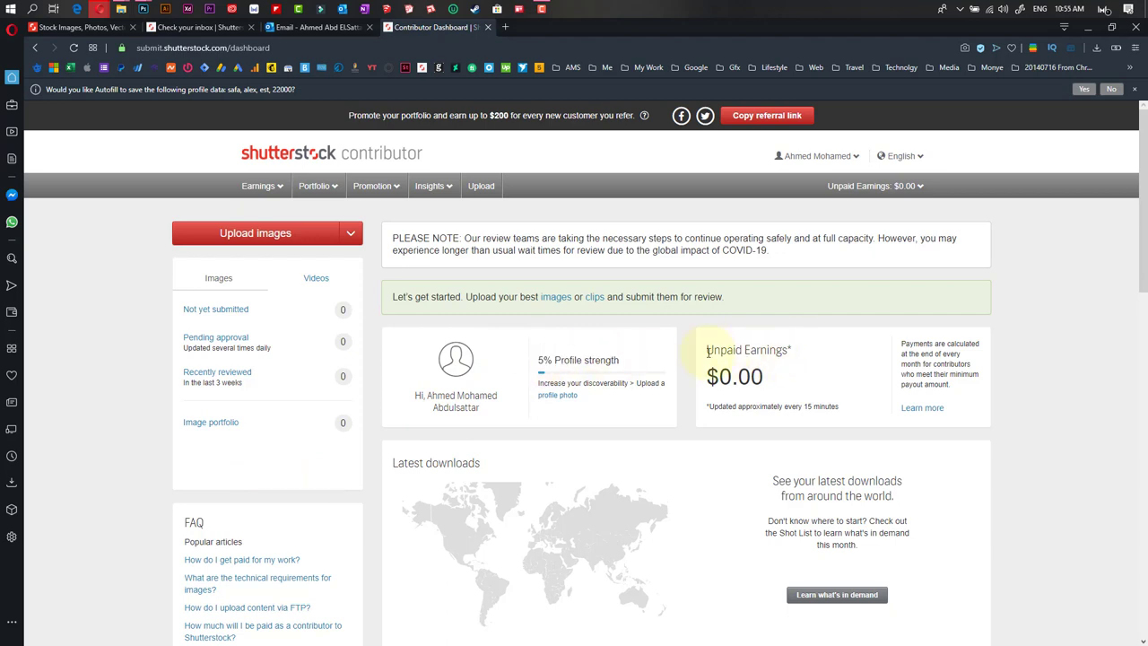
drag(714, 352, 790, 355)
drag(720, 377, 767, 384)
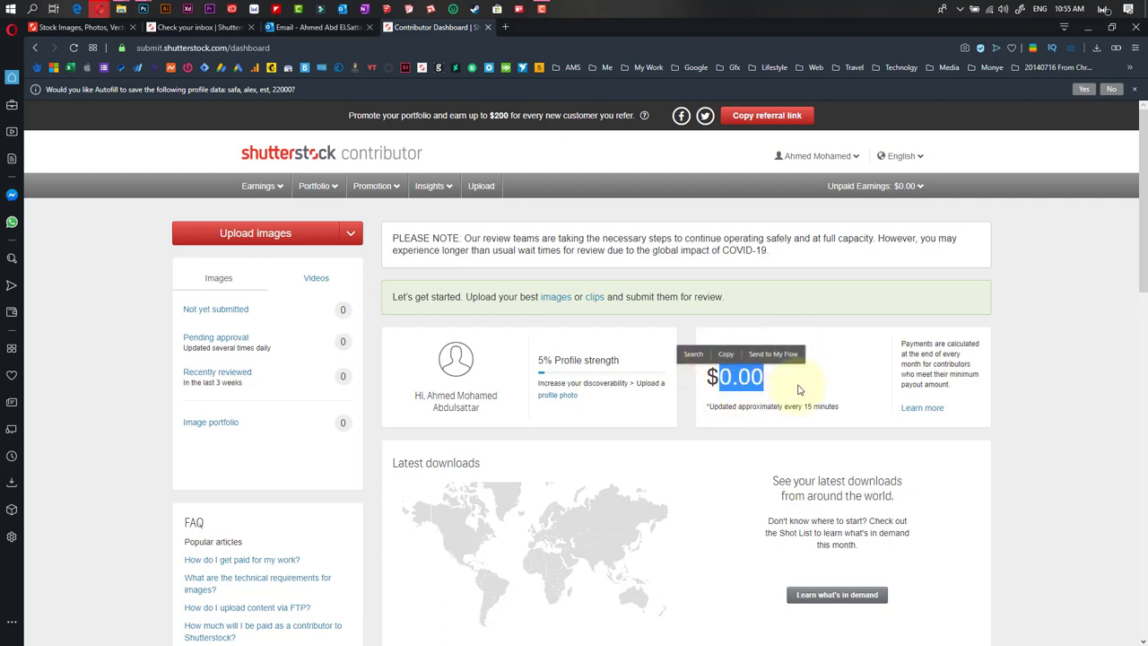
click(718, 390)
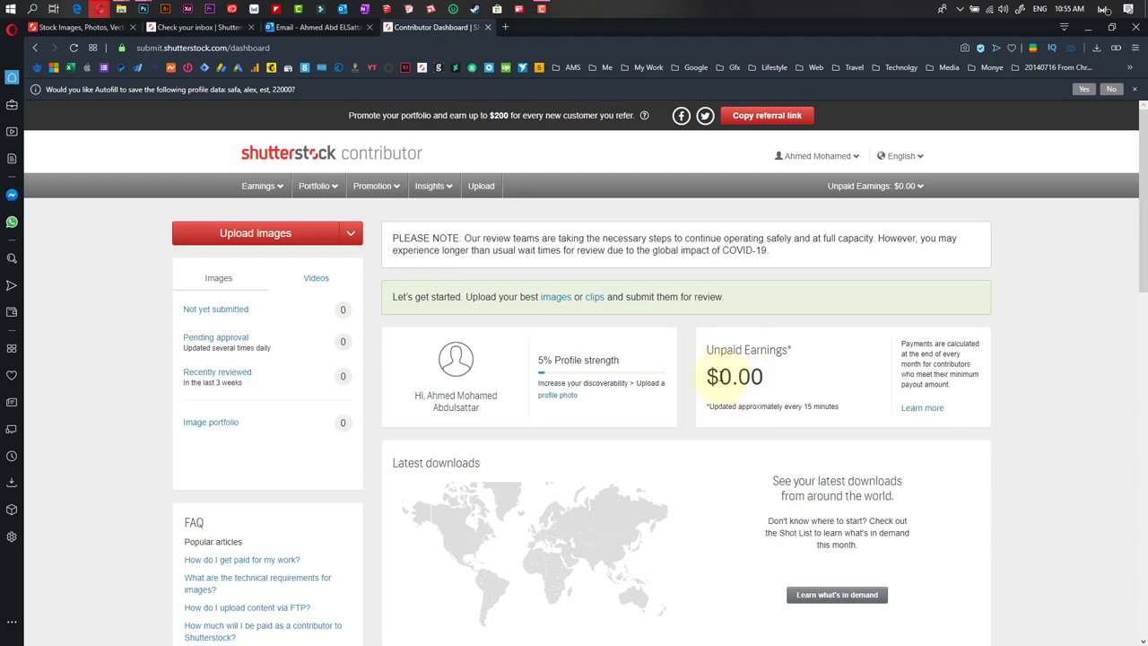
drag(719, 376, 761, 378)
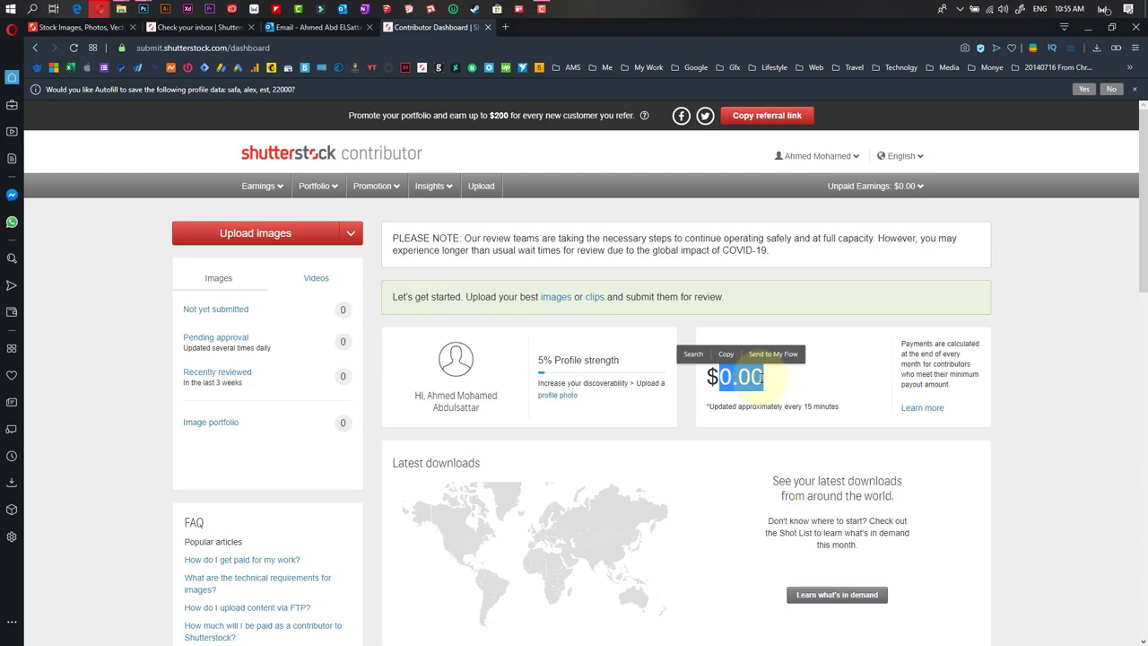
click(760, 377)
scroll(761, 377, down, 1)
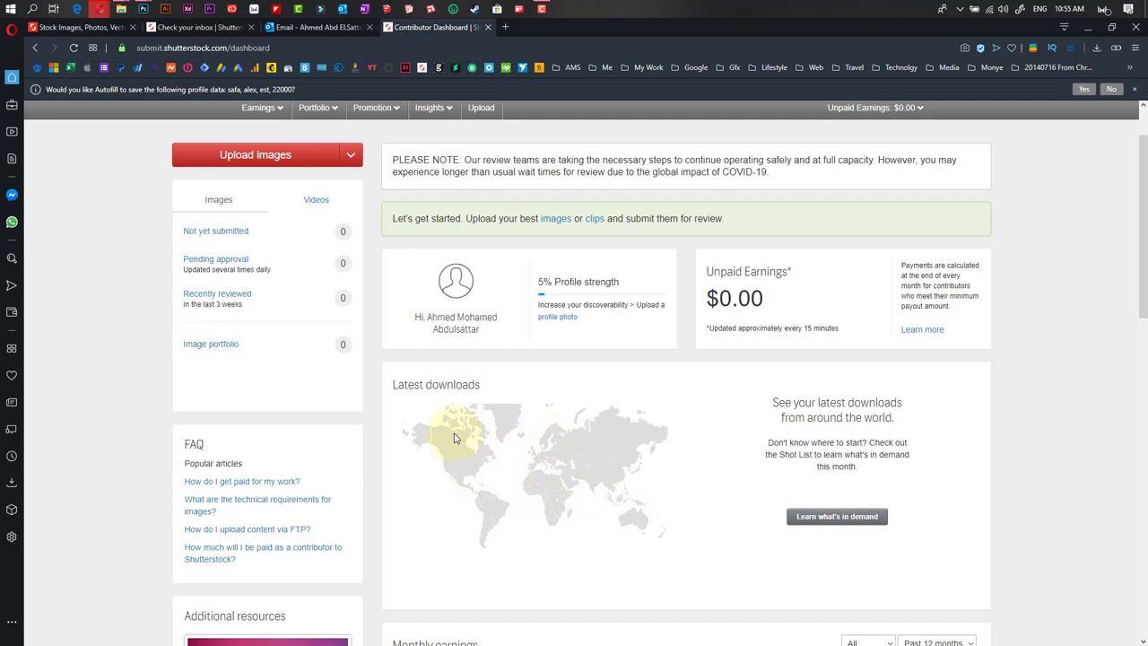
Step: Examine the monthly earnings chart and its content type and time period filter options
scroll(653, 502, down, 4)
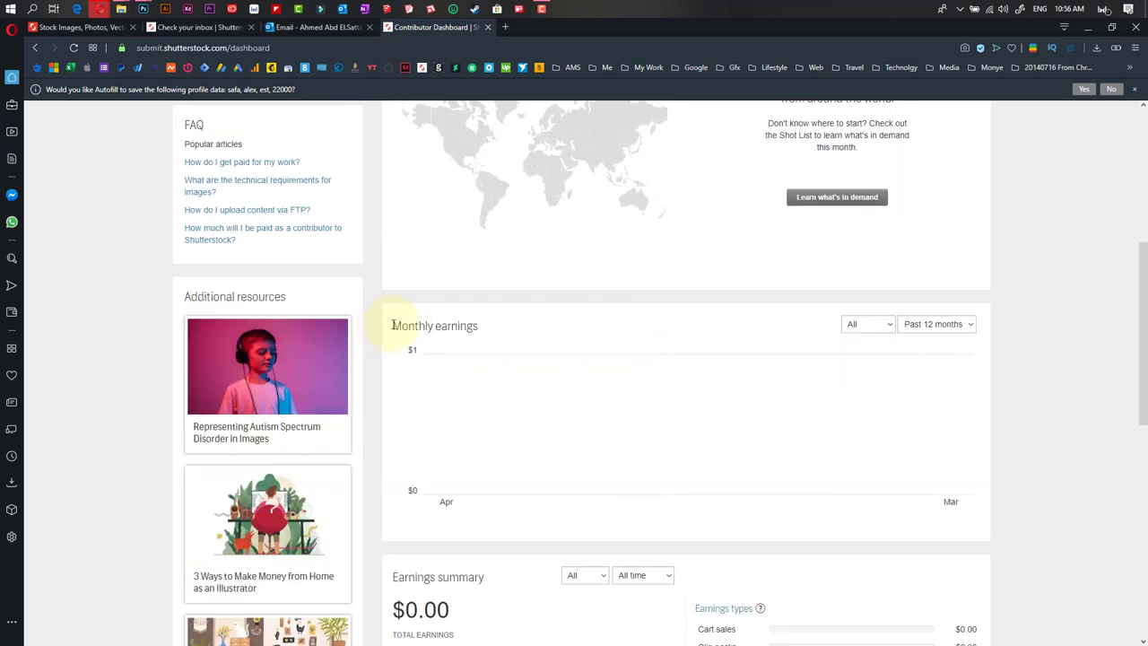
drag(393, 325, 508, 330)
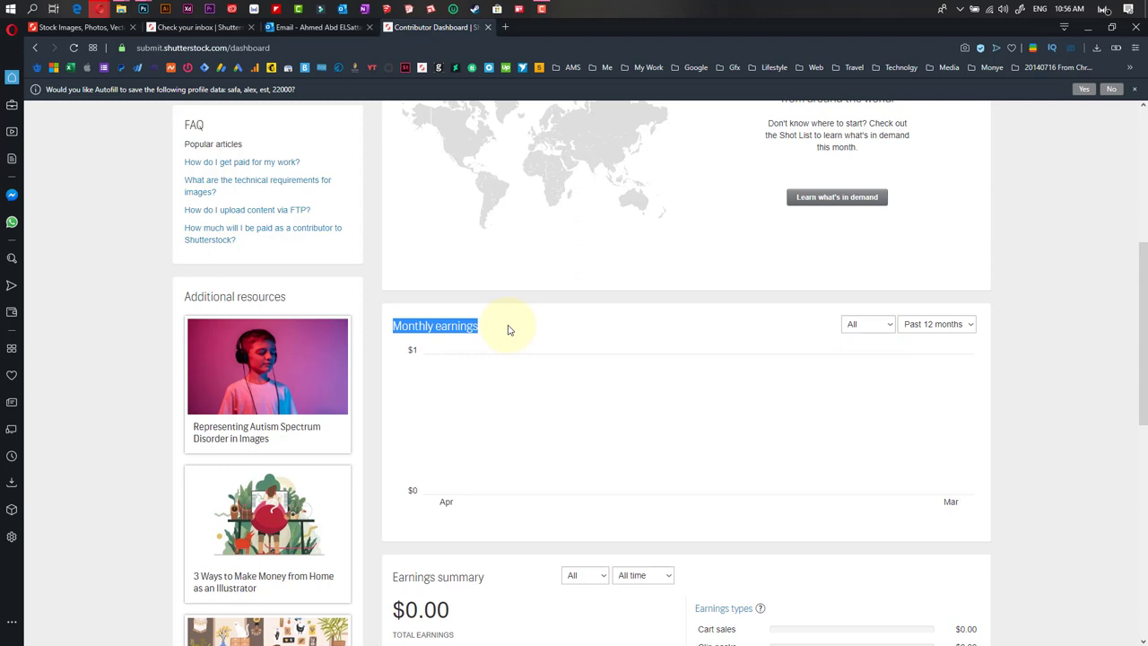
click(665, 339)
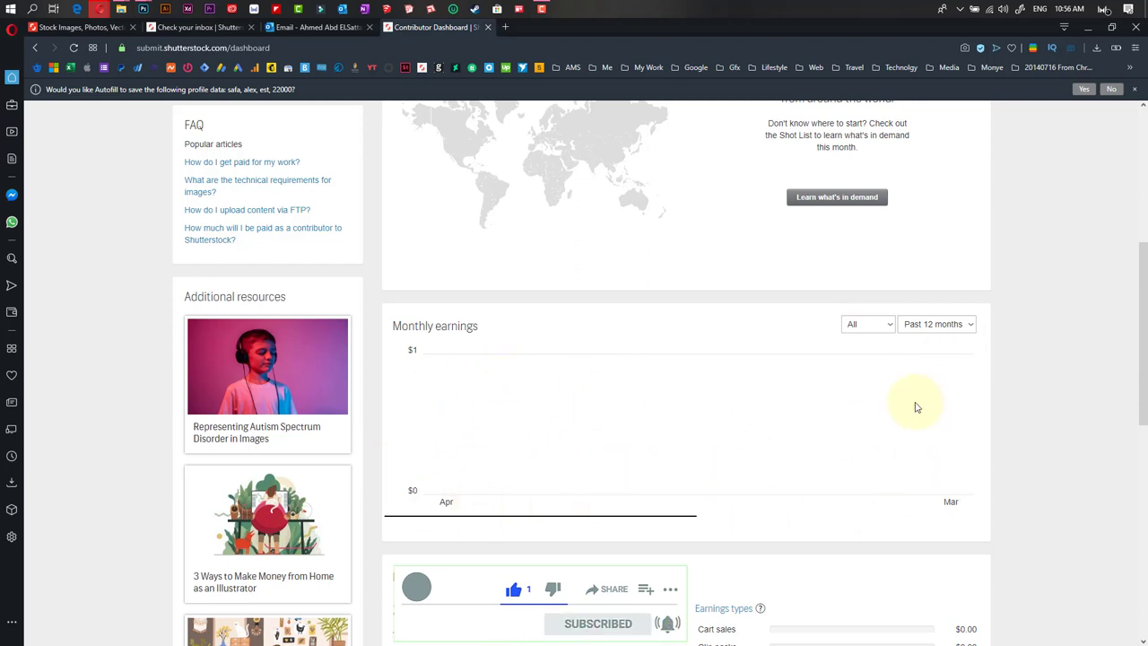
click(886, 325)
click(968, 327)
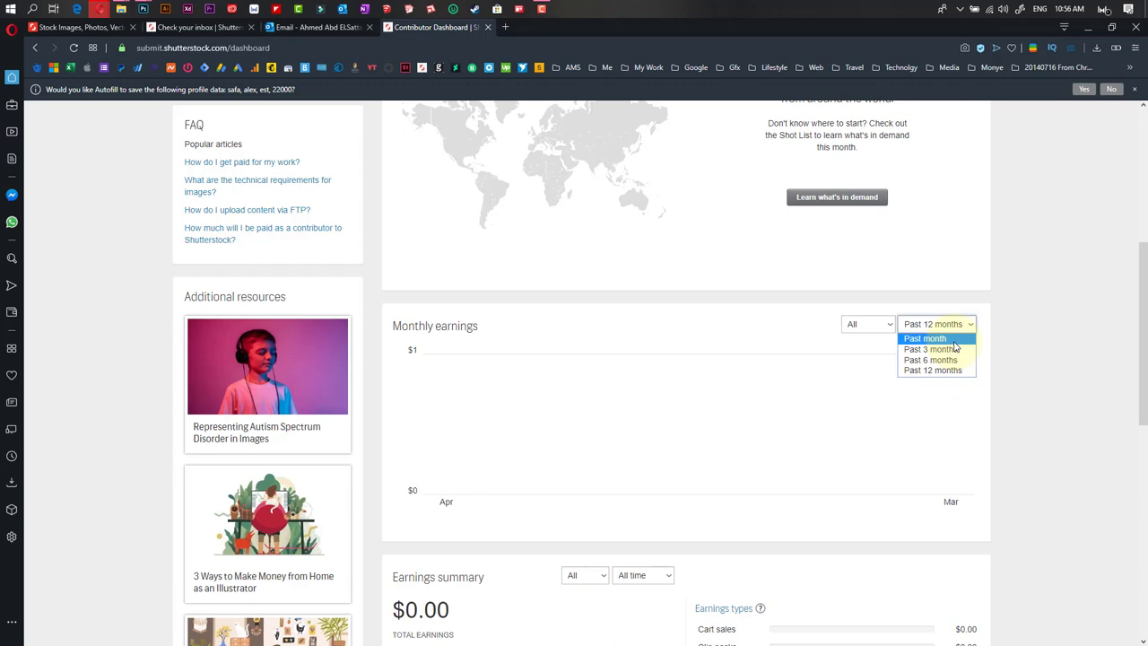
click(673, 512)
Step: Compare the monthly earnings chart with the earnings summary beneath it on the dashboard
scroll(617, 520, down, 4)
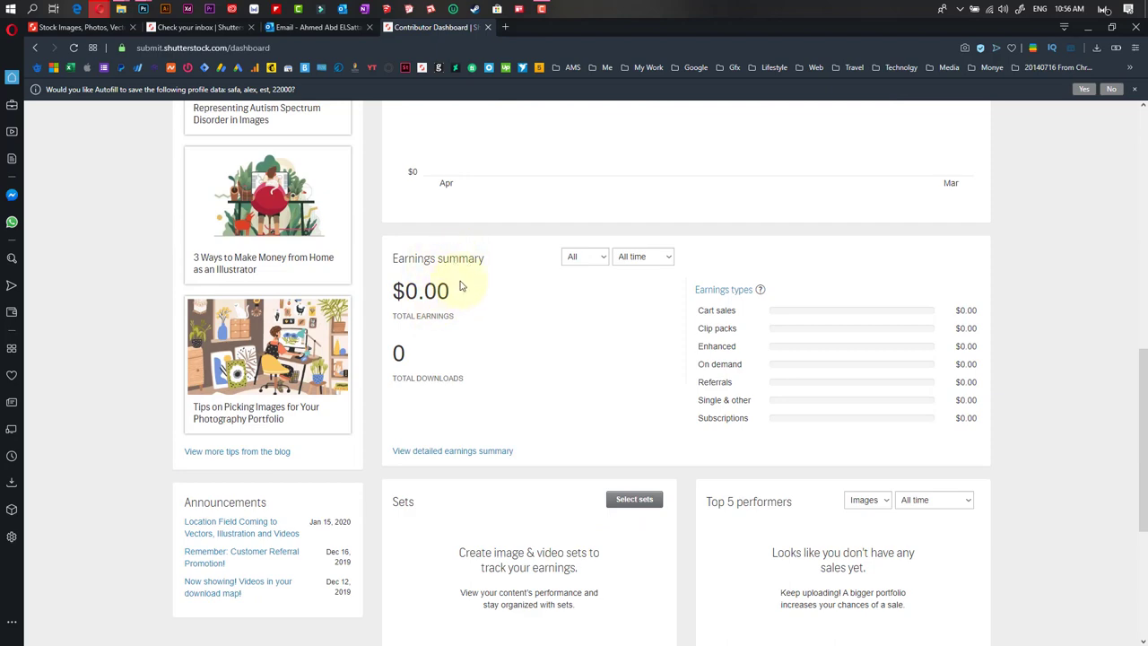
scroll(410, 485, up, 3)
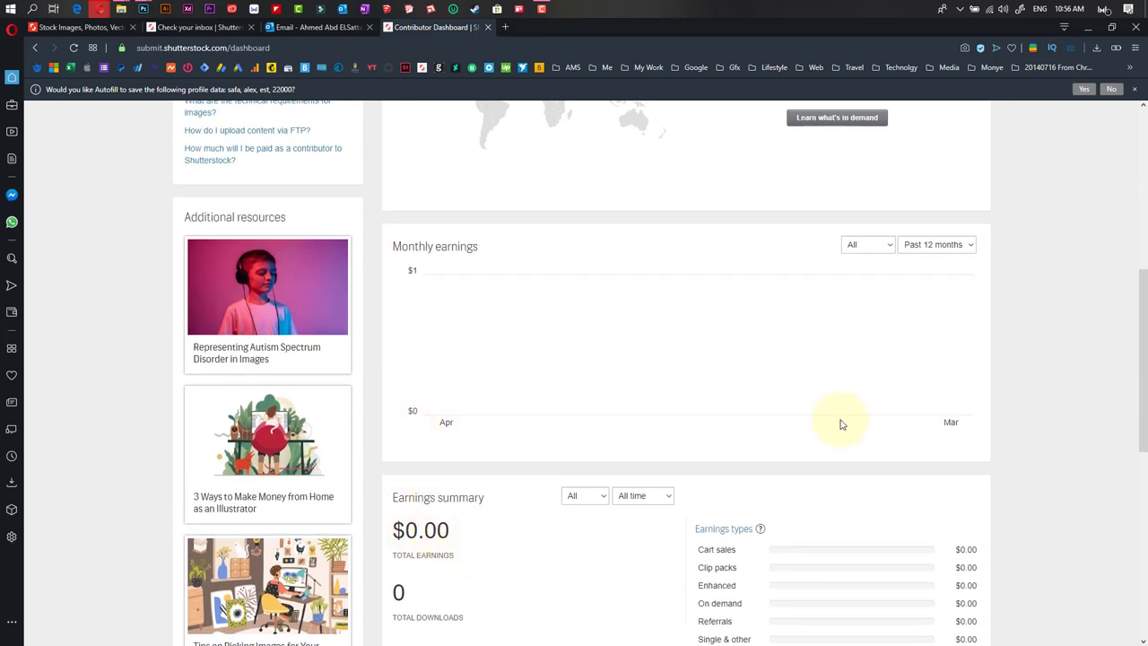
scroll(847, 359, up, 5)
scroll(763, 390, down, 4)
scroll(430, 518, down, 2)
scroll(448, 473, up, 2)
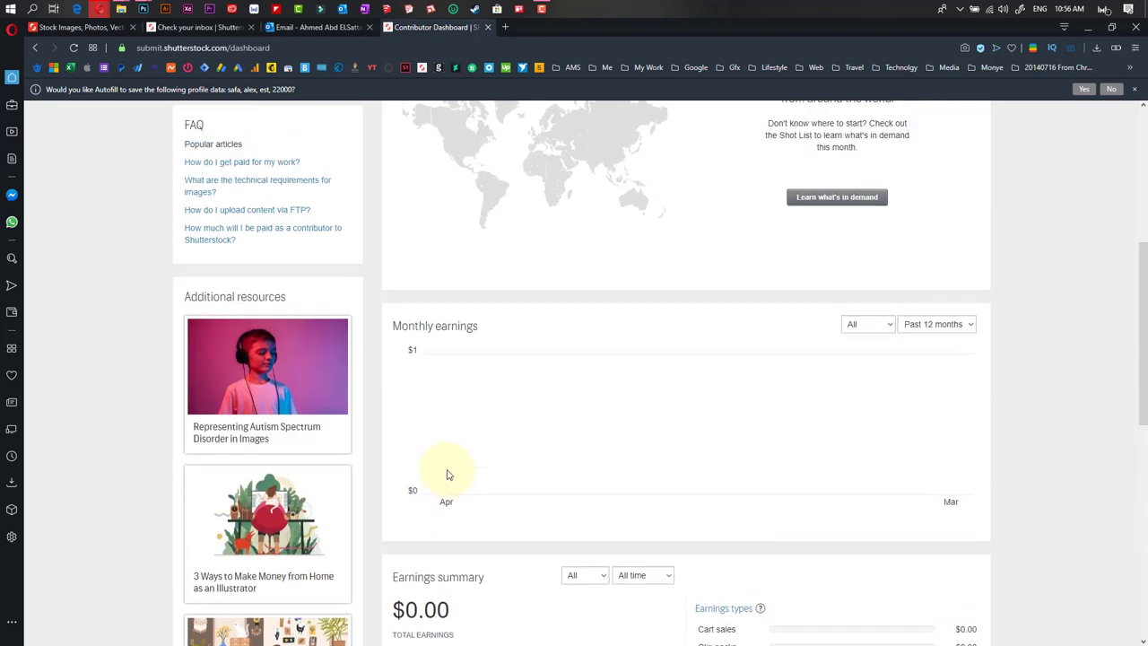
scroll(433, 475, down, 2)
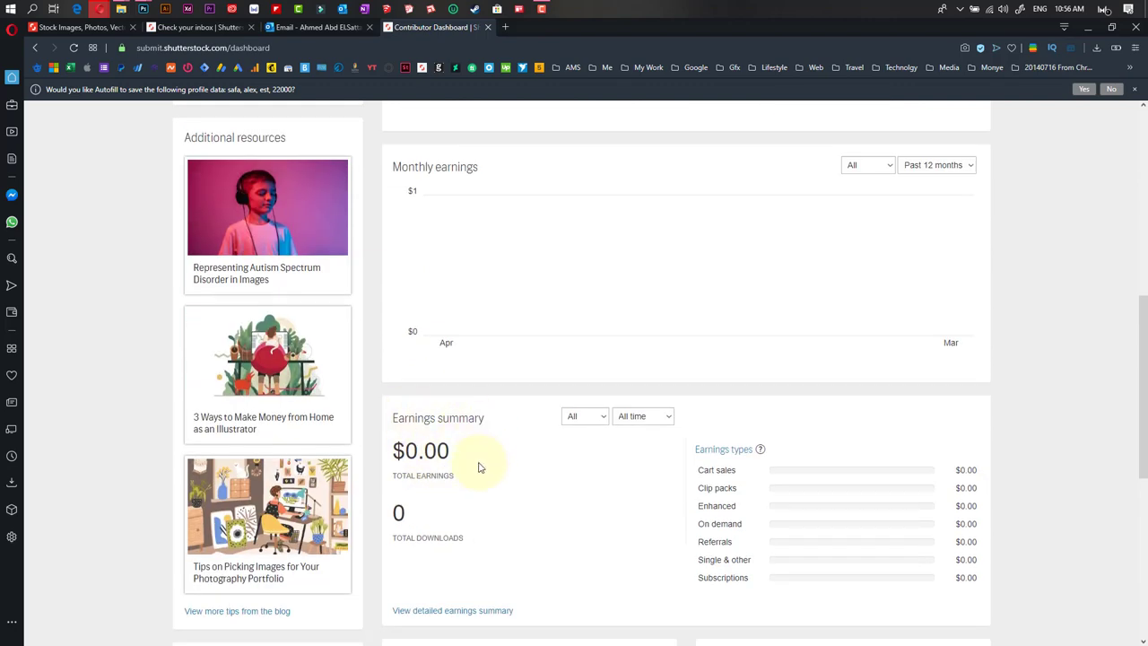
scroll(480, 466, up, 6)
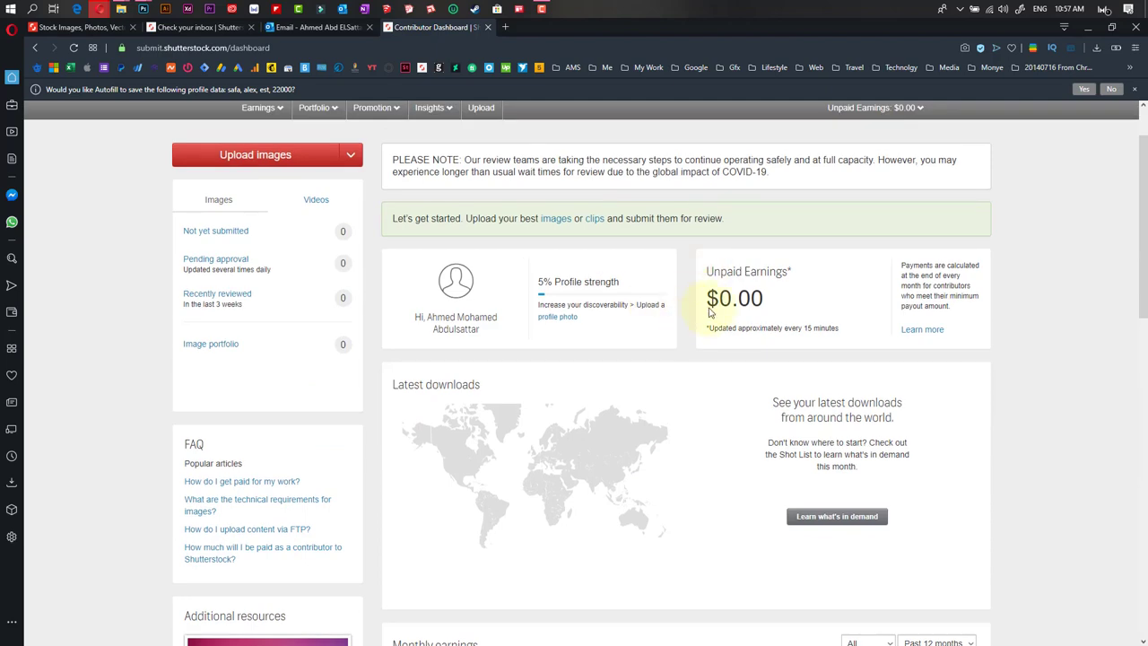
Step: Compare the unpaid earnings amount with the total earnings and total downloads in the earnings summary
double_click(723, 298)
scroll(533, 449, down, 4)
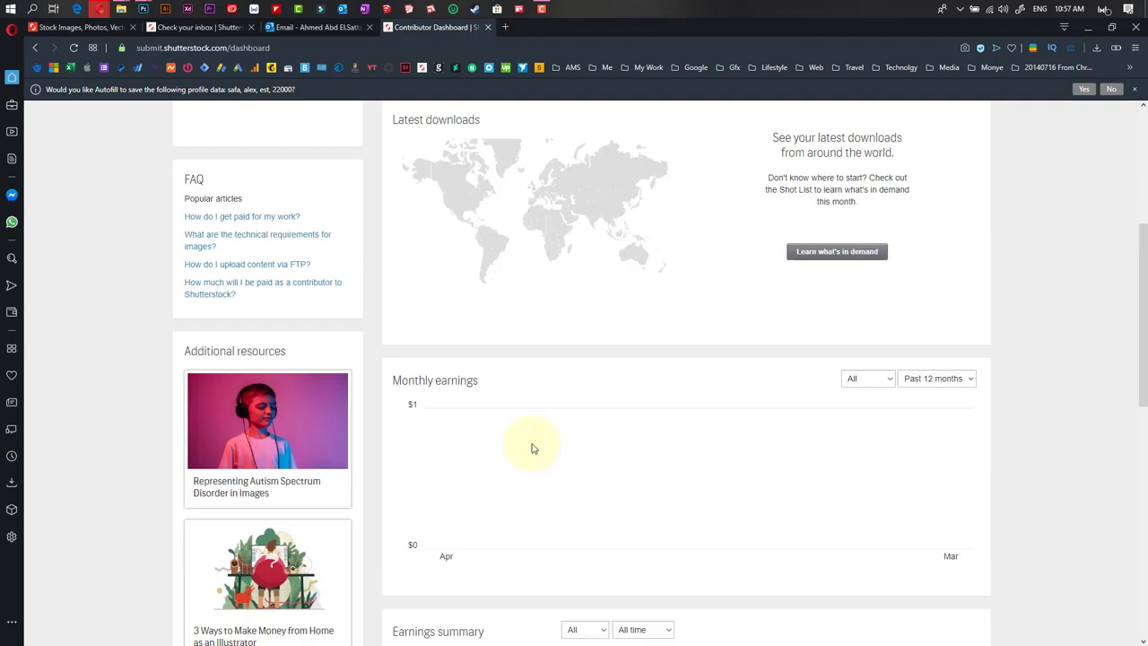
scroll(428, 538, up, 4)
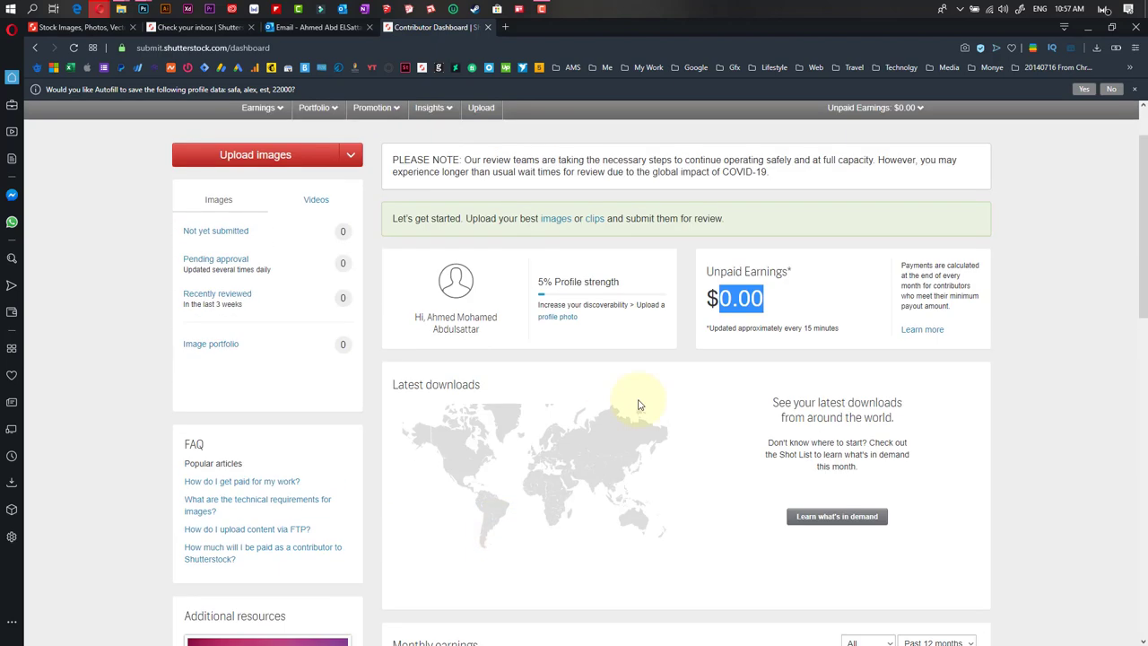
click(722, 303)
drag(722, 303, 764, 305)
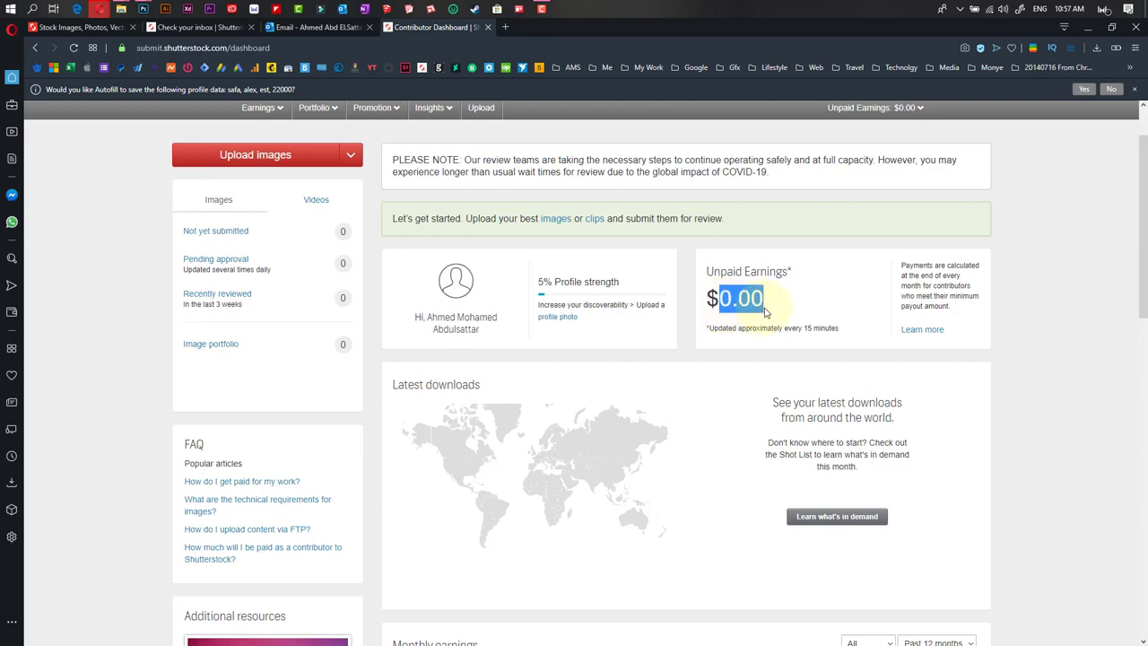
scroll(535, 406, down, 4)
scroll(536, 406, down, 1)
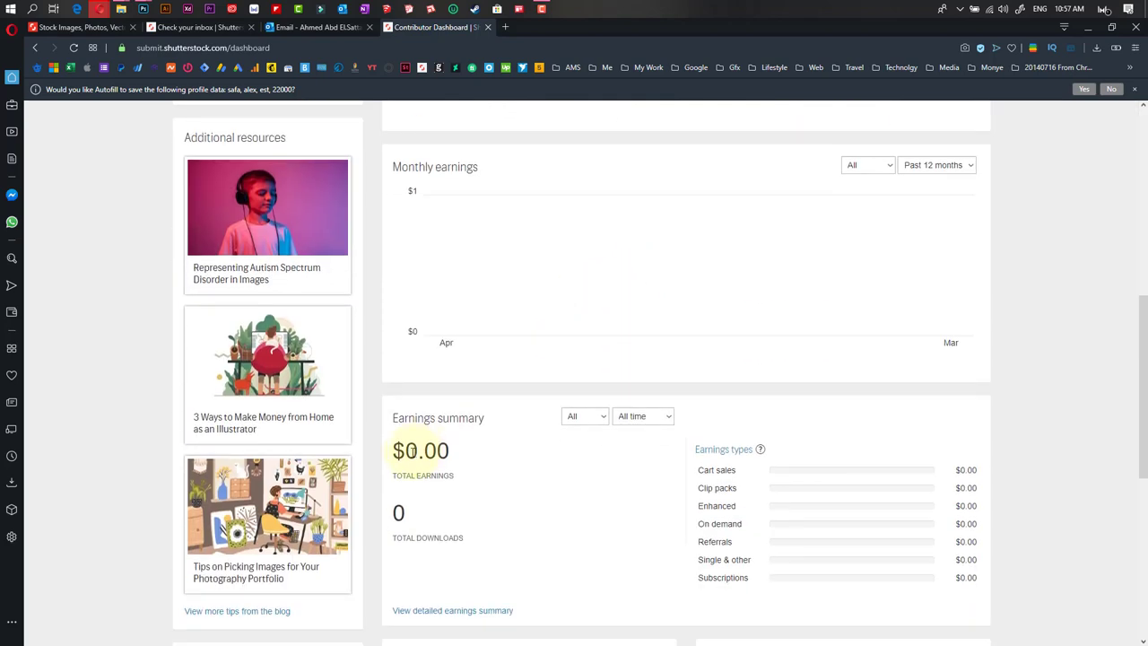
drag(411, 452, 450, 453)
click(403, 482)
drag(398, 478, 460, 479)
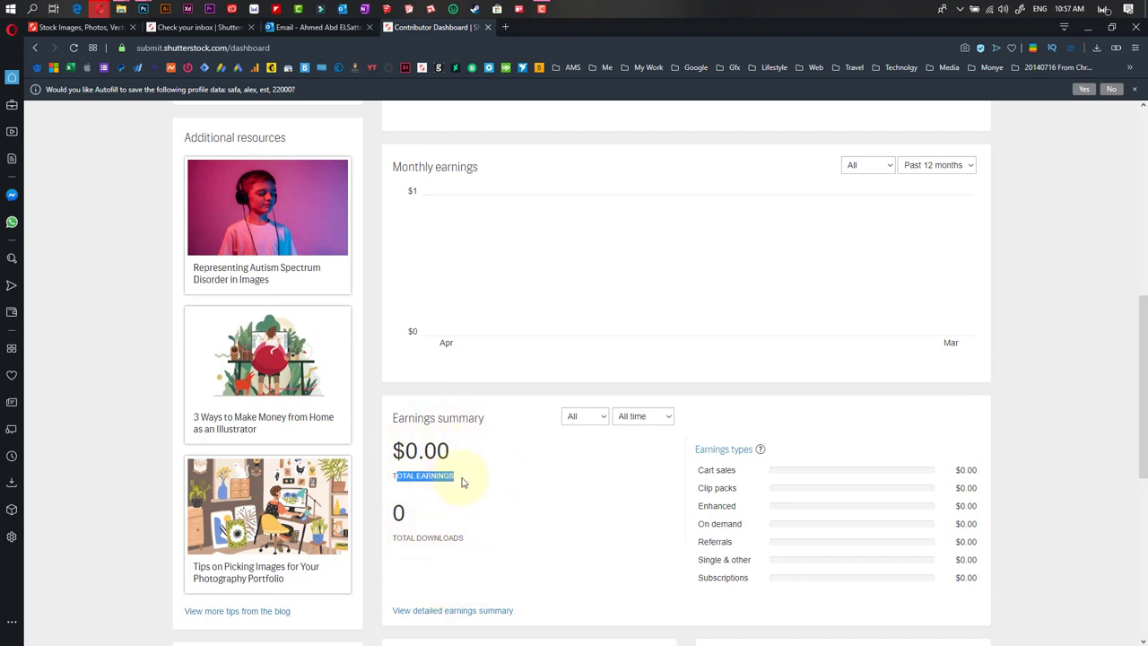
click(418, 540)
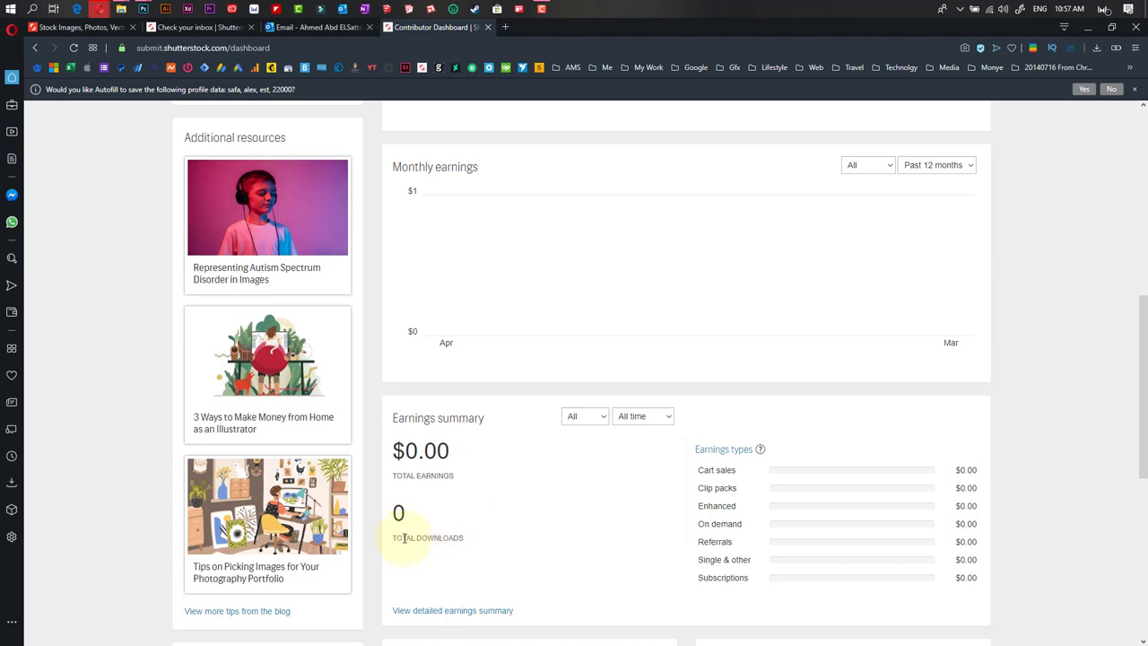
drag(405, 538, 468, 546)
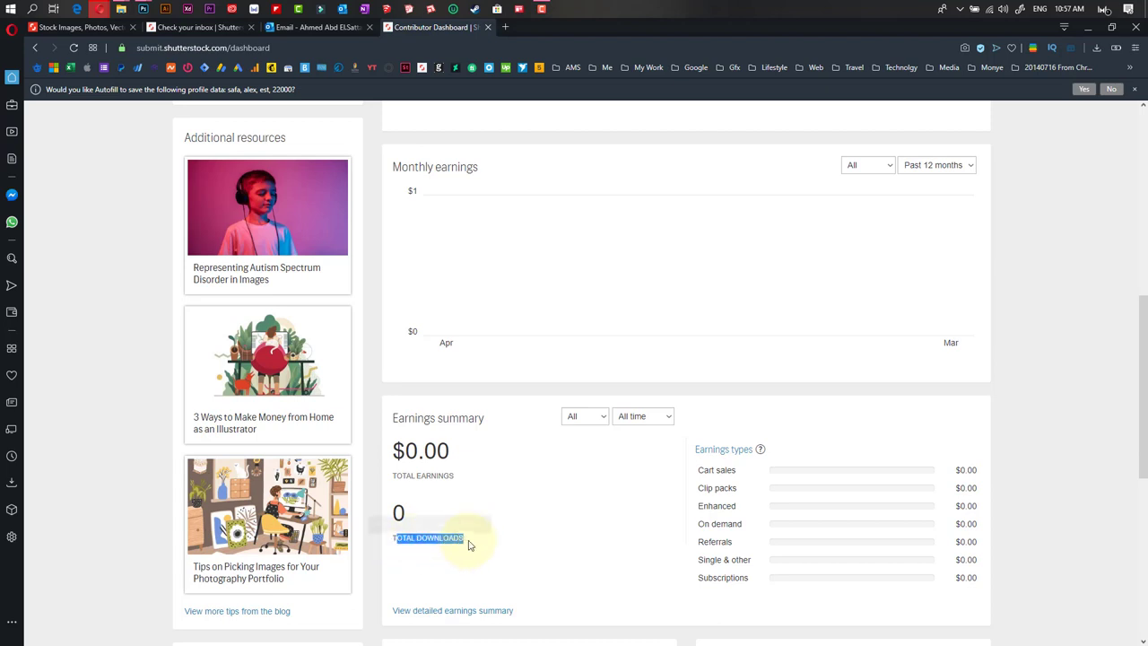
click(463, 496)
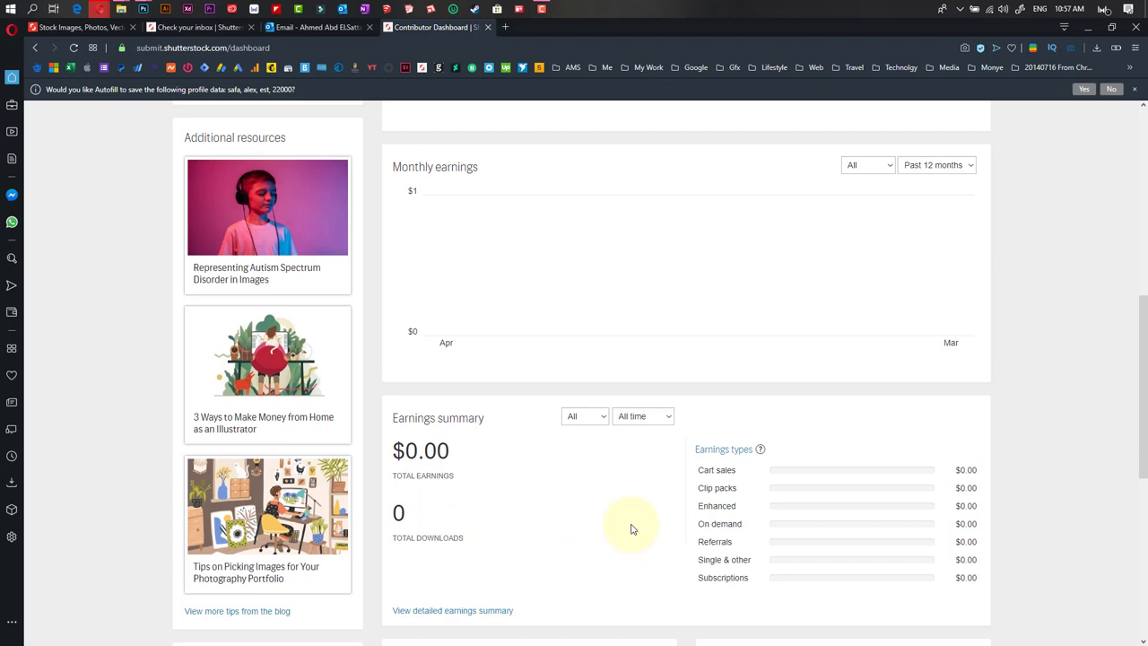
Step: Review the earnings summary's content and period filter options, plus the Sets and Top 5 performers sections
click(601, 416)
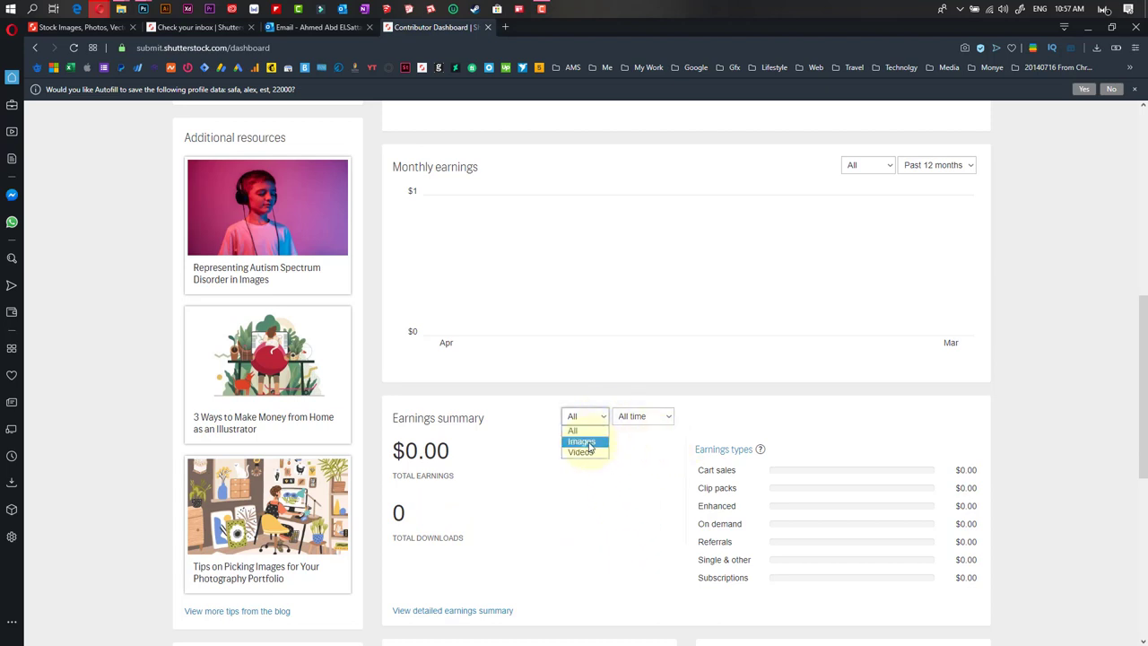
click(662, 416)
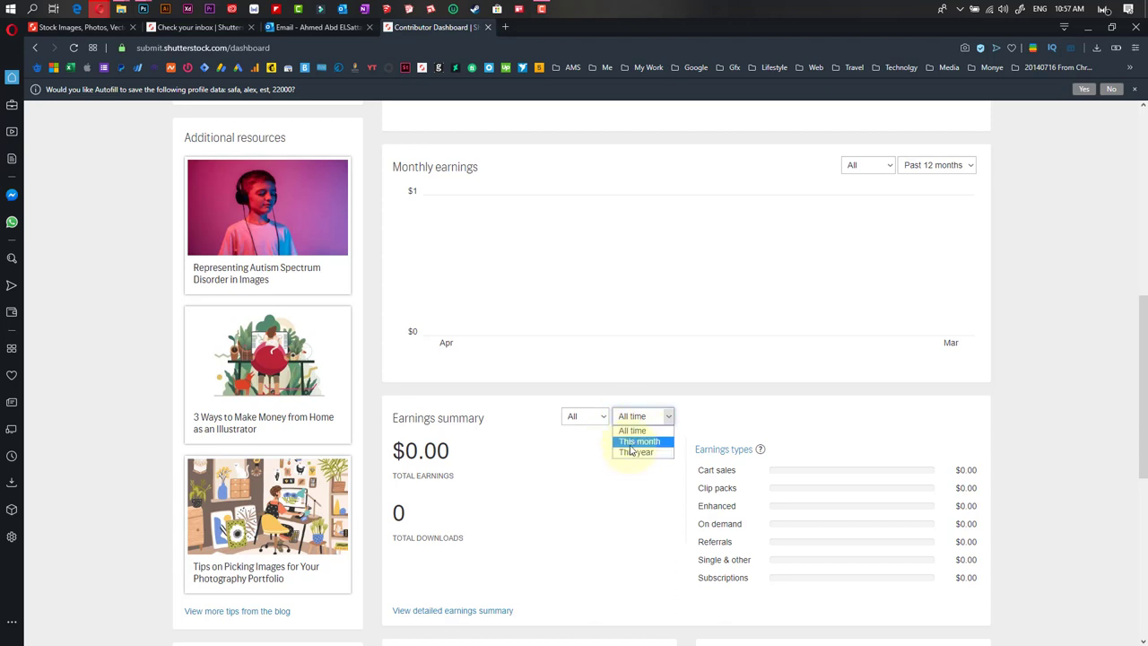
scroll(775, 520, down, 2)
scroll(786, 443, up, 1)
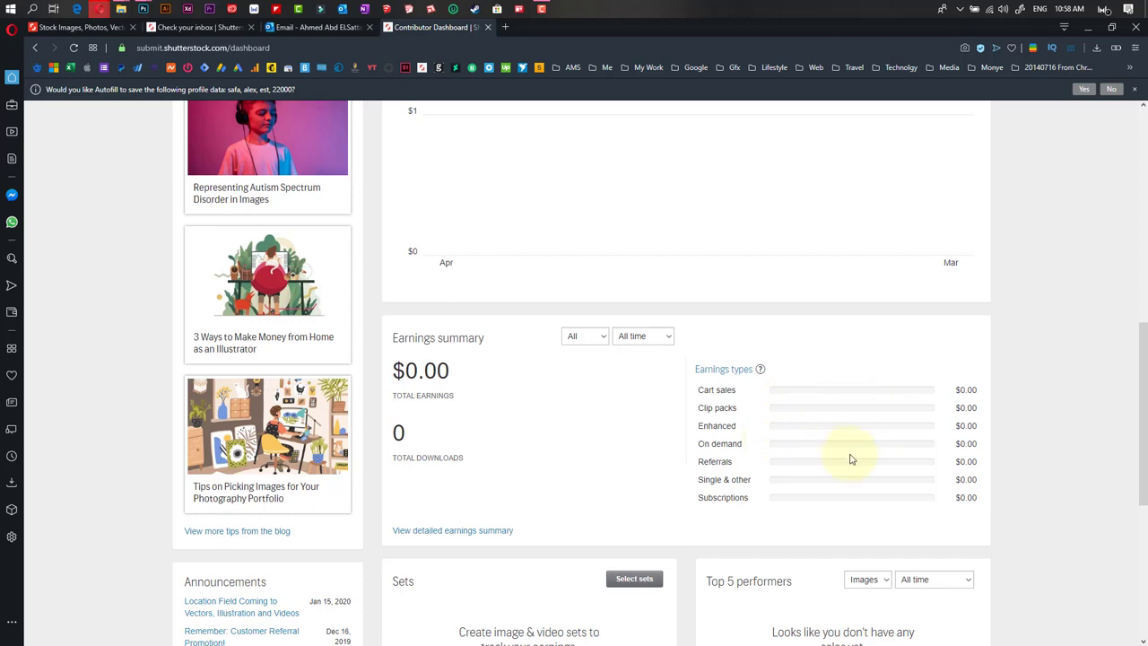
scroll(858, 512, down, 4)
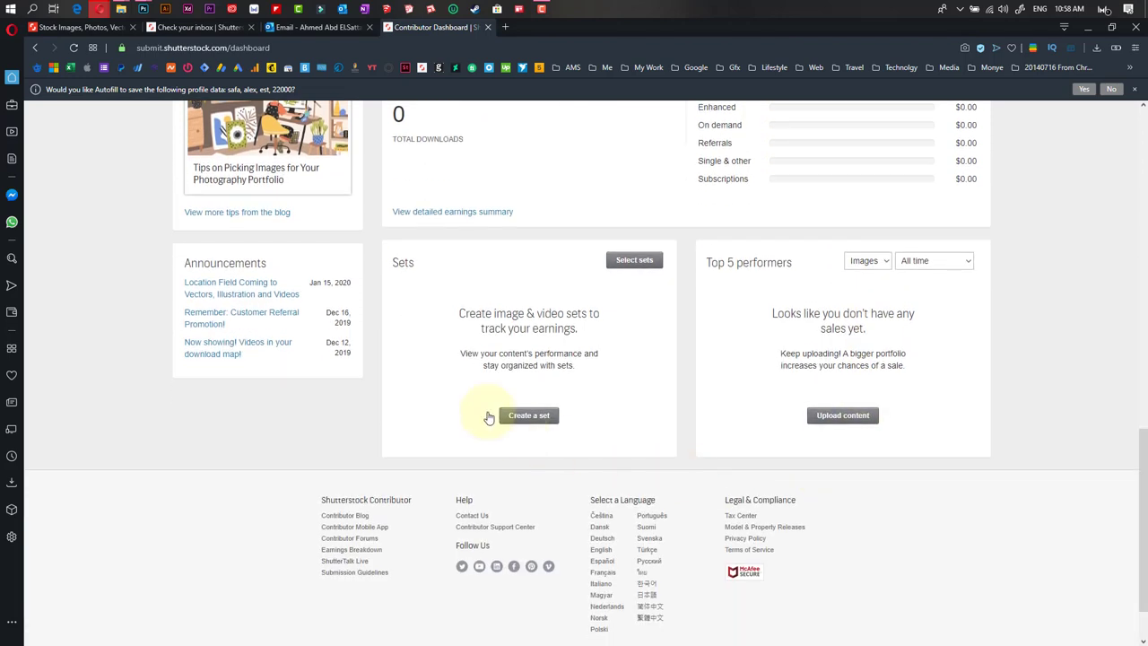
scroll(435, 287, up, 1)
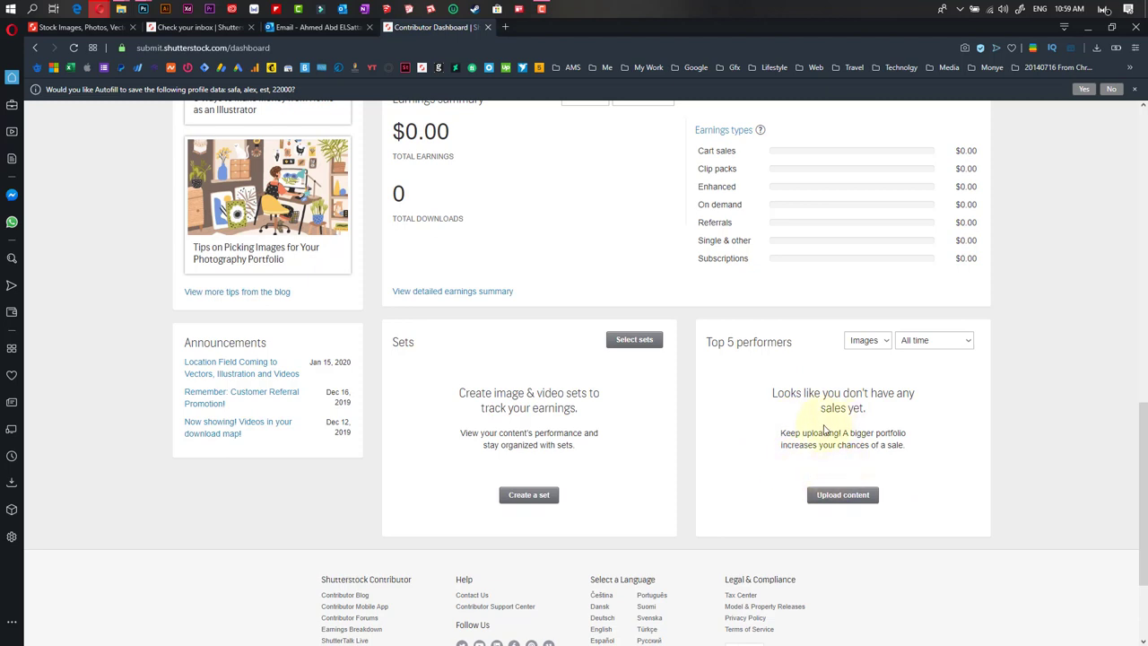
Step: Open the portfolio personalization page from the account options
scroll(824, 427, up, 10)
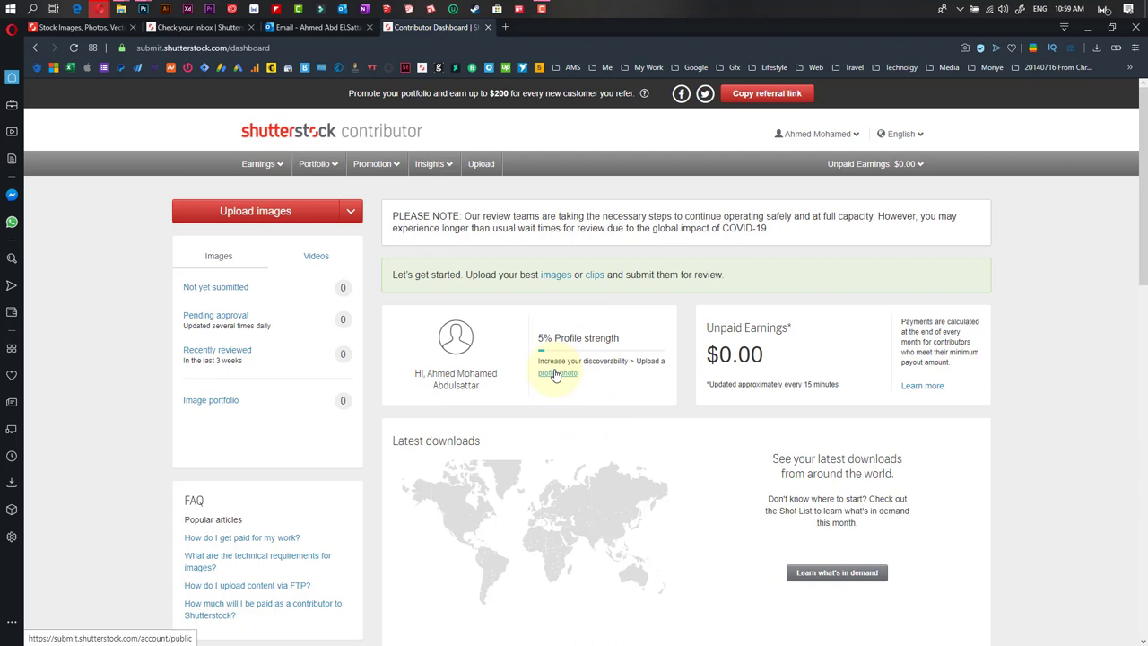
click(818, 134)
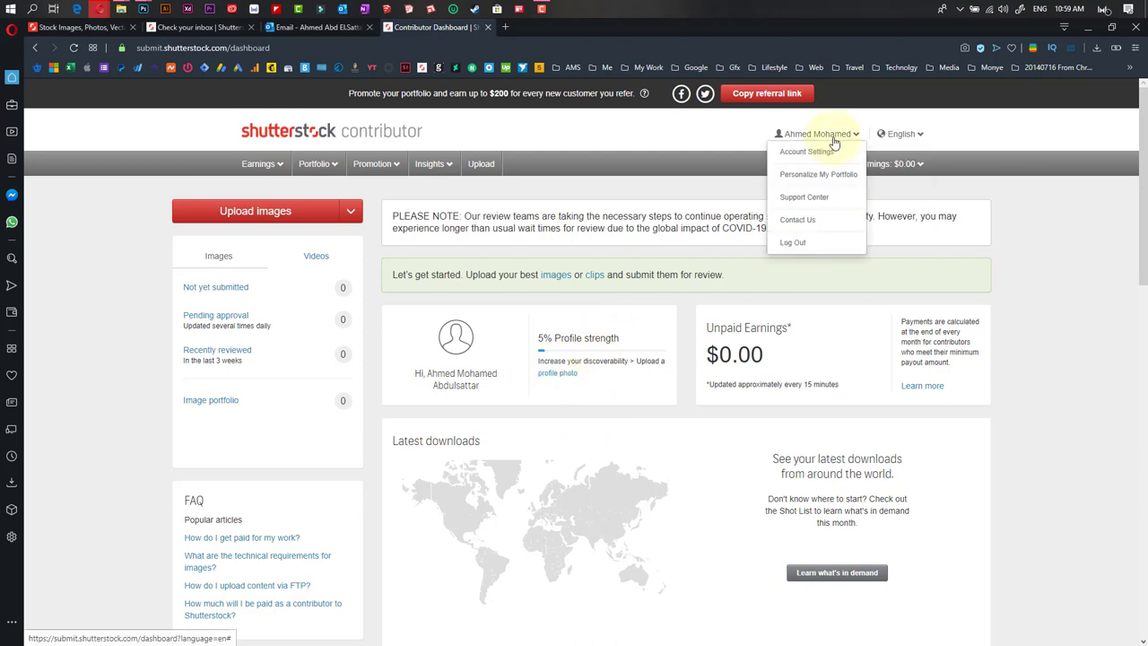
click(796, 183)
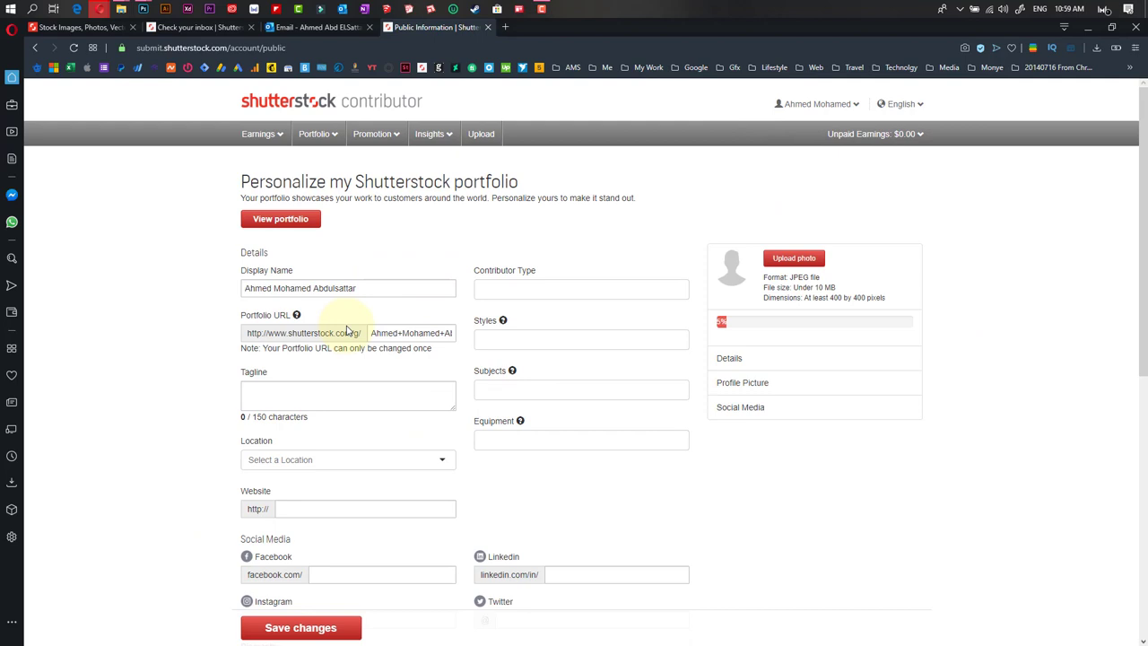
Step: Examine the display name and portfolio URL fields in the portfolio details
triple_click(258, 272)
triple_click(409, 333)
click(453, 332)
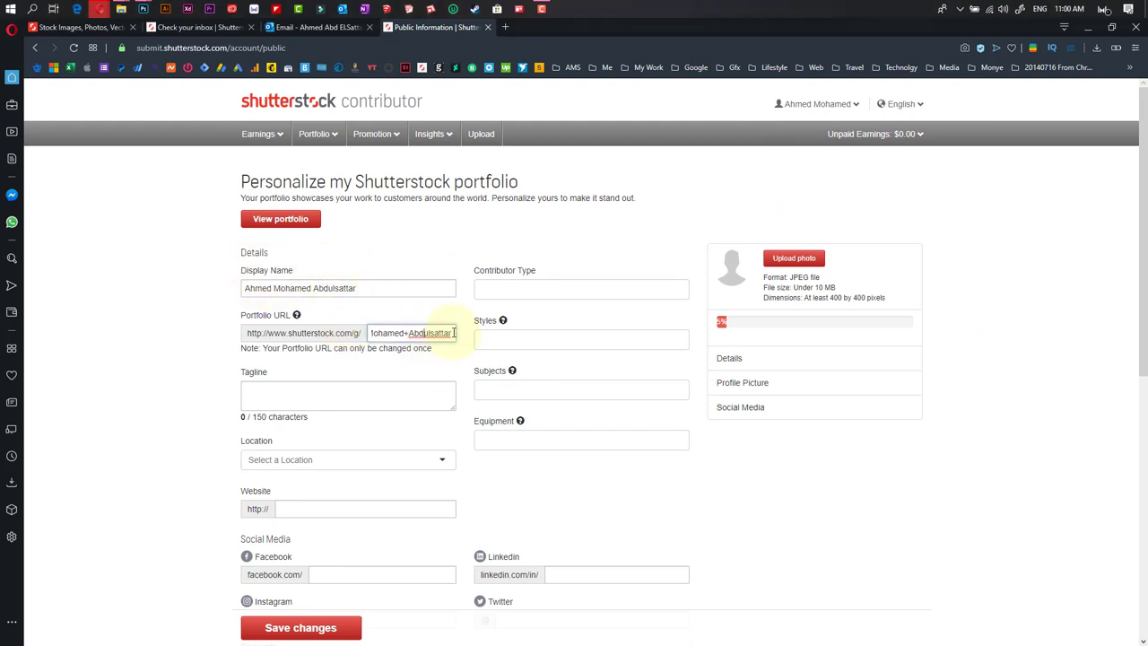
drag(455, 332, 305, 333)
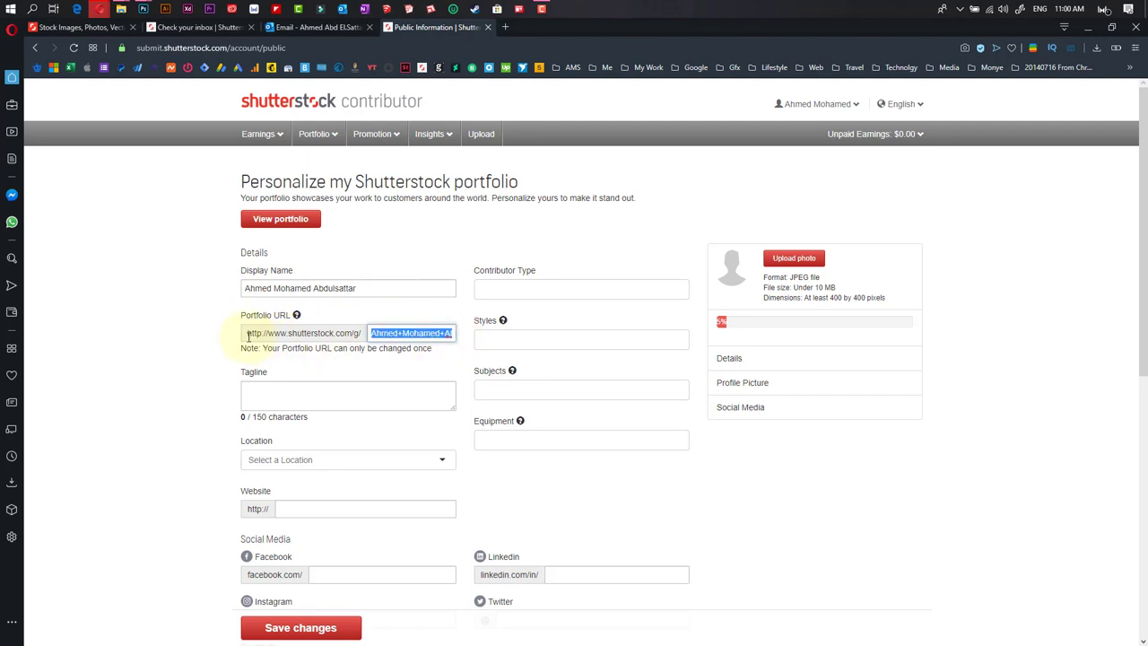
Step: Fill in the portfolio tagline with the placeholder text "h u u hgkj 'jhv jkhv 'h hg h hfg jk bk gihg i hg uiyhbvb"
click(259, 389)
text(h u u hgkj 'jhv jkhv 'h hg)
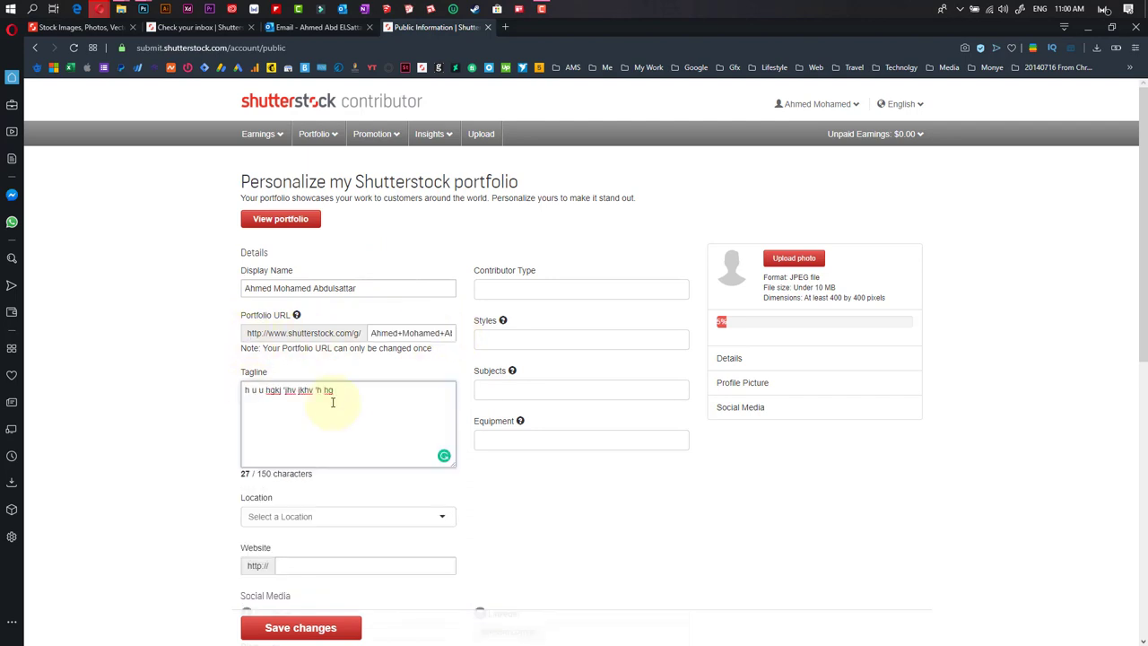
drag(355, 397, 174, 399)
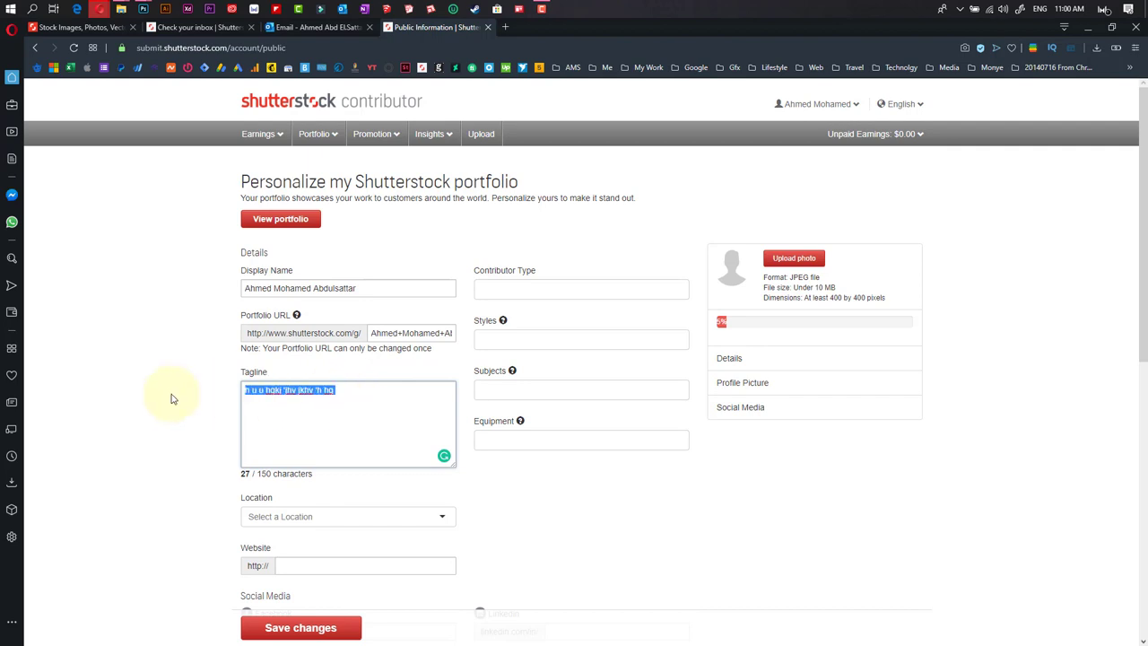
click(380, 399)
text(h hfg jk bk gihg i hg uiyhbvb)
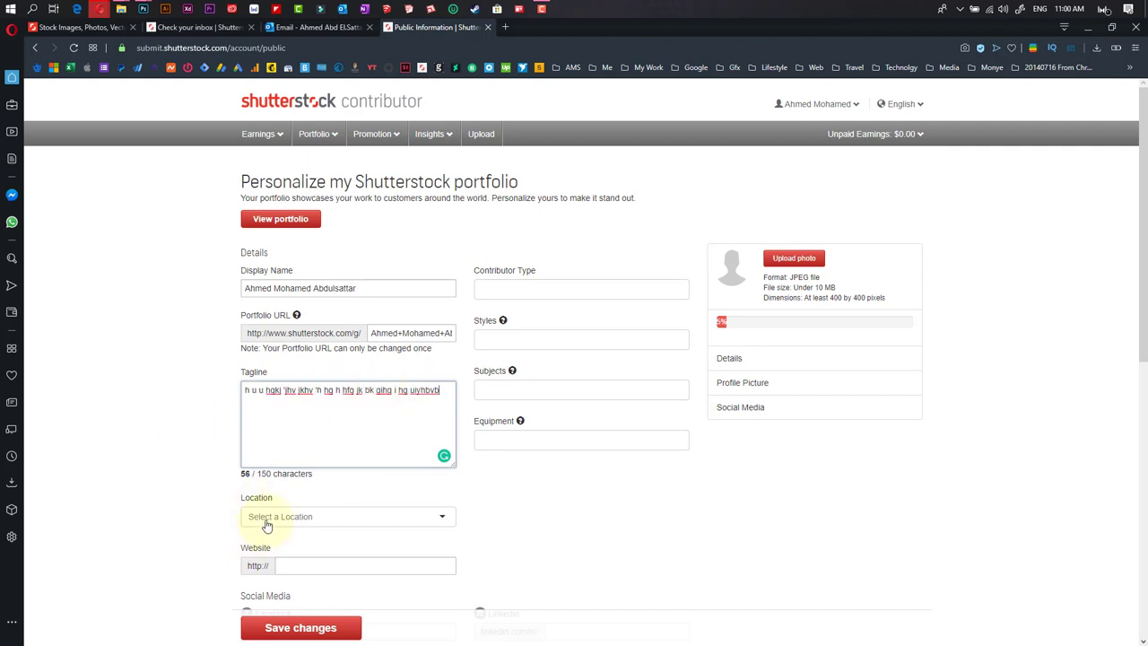
Step: Set the portfolio location to Egypt
click(267, 518)
text(e)
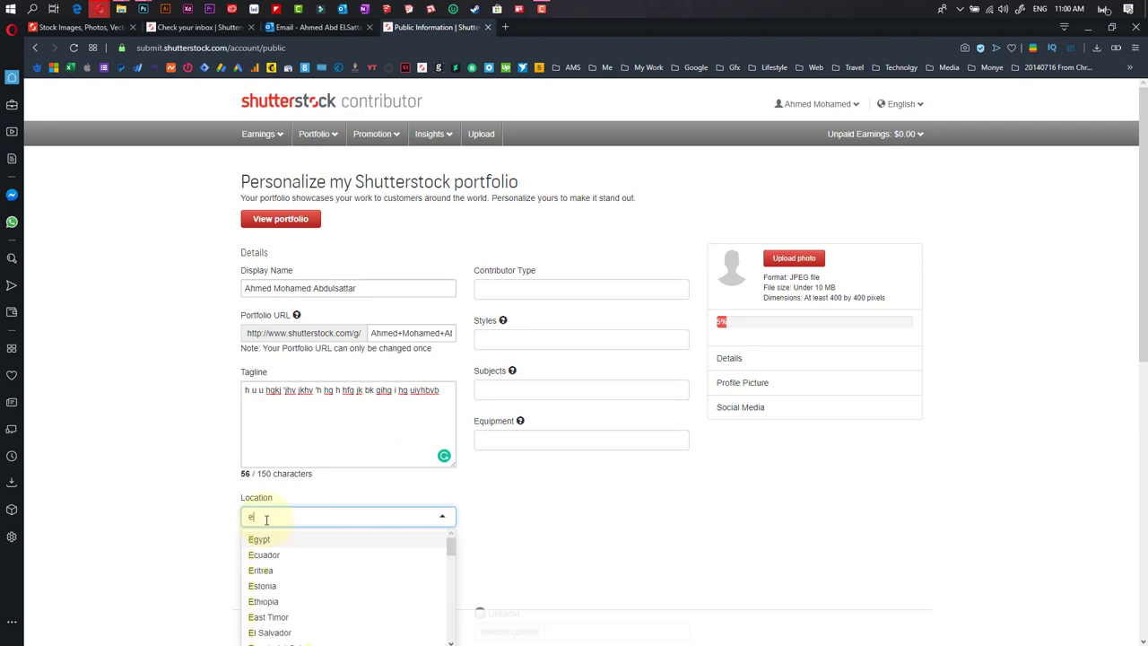
text(gy)
click(262, 539)
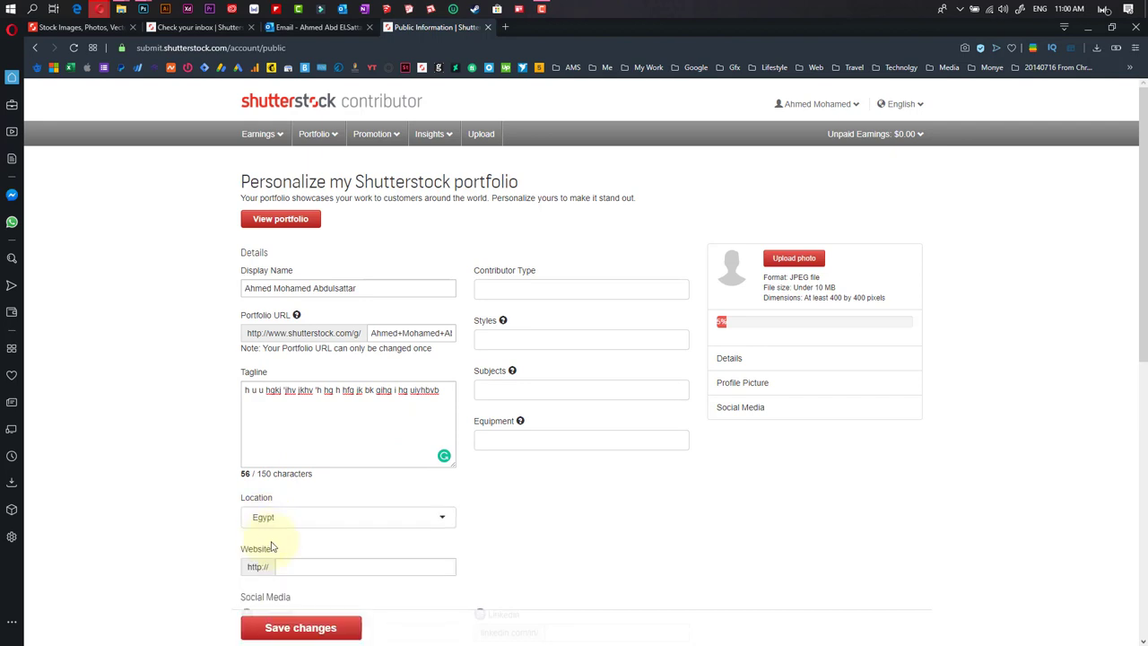
Step: Fill in the contributor's personal website address and Facebook username
scroll(532, 535, down, 2)
click(291, 408)
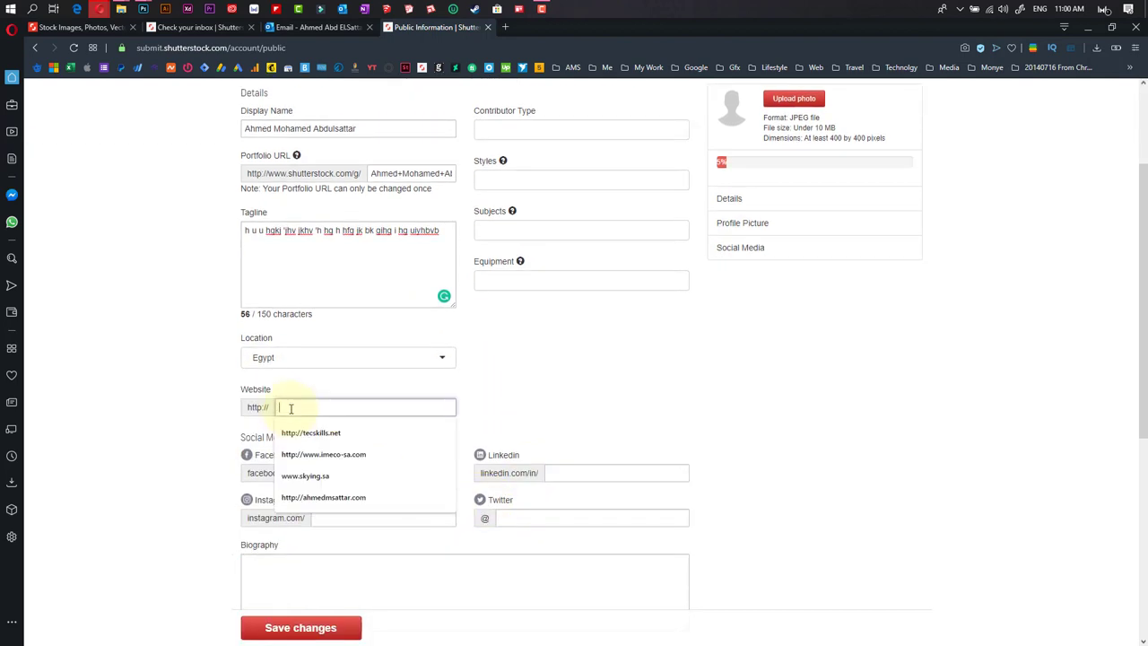
click(291, 497)
click(319, 476)
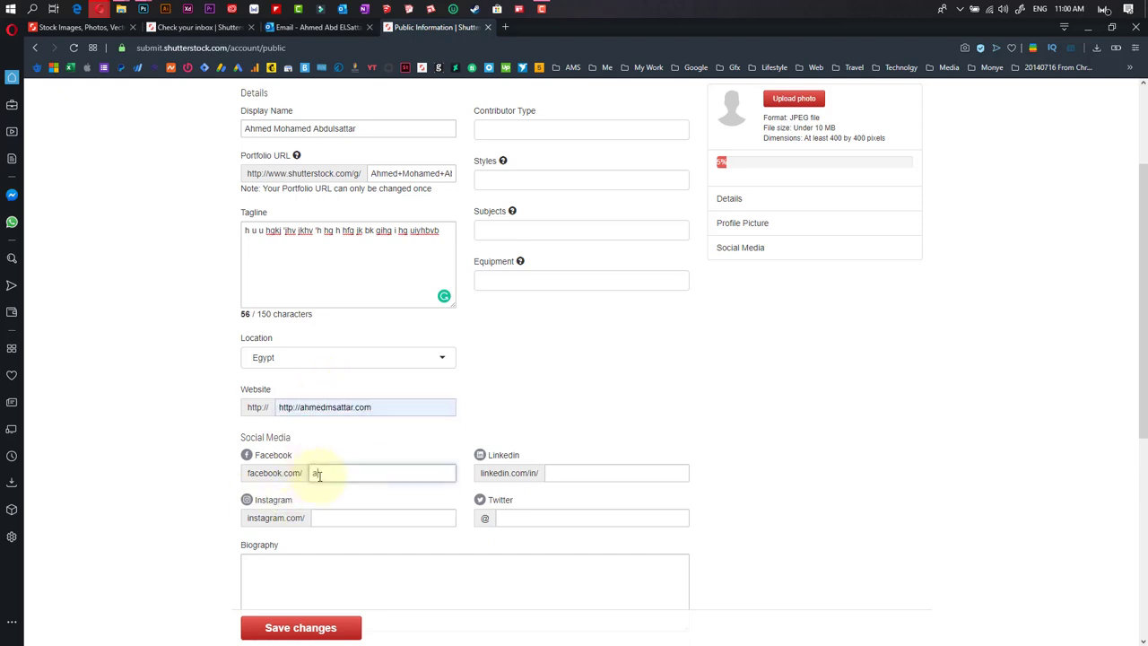
text(ahmed)
key(Tab)
Step: Fill in the biography with placeholder text beginning "bvbv lk gkjb nbnb kj hjk g hgc hfc" and ending "khg vg"
scroll(320, 512, down, 2)
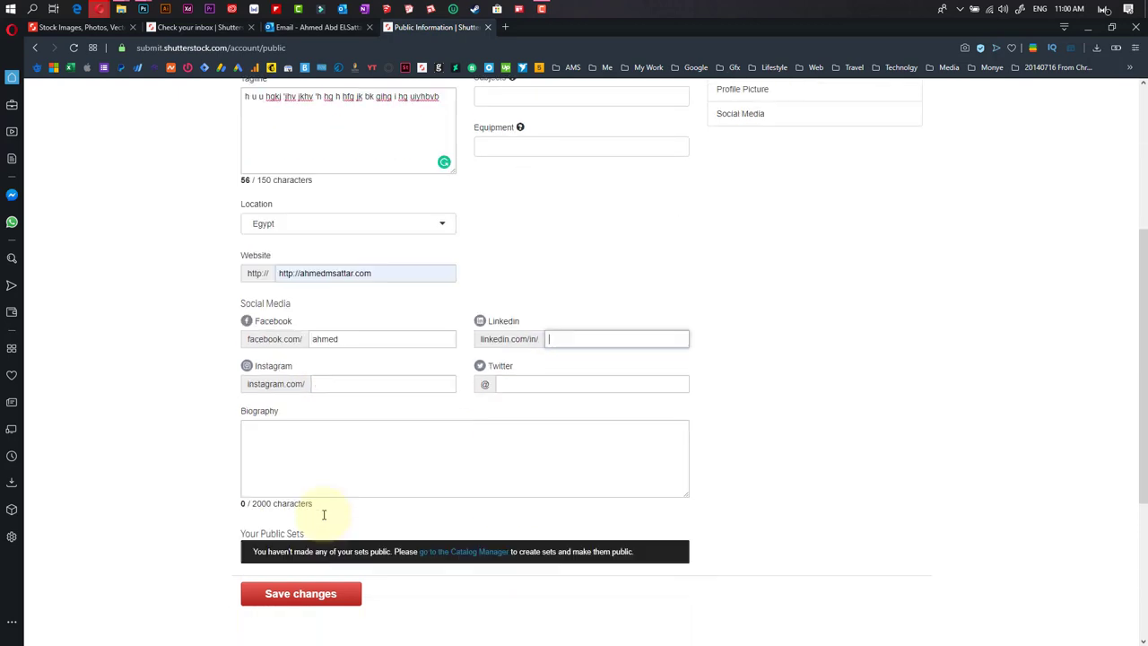
click(271, 410)
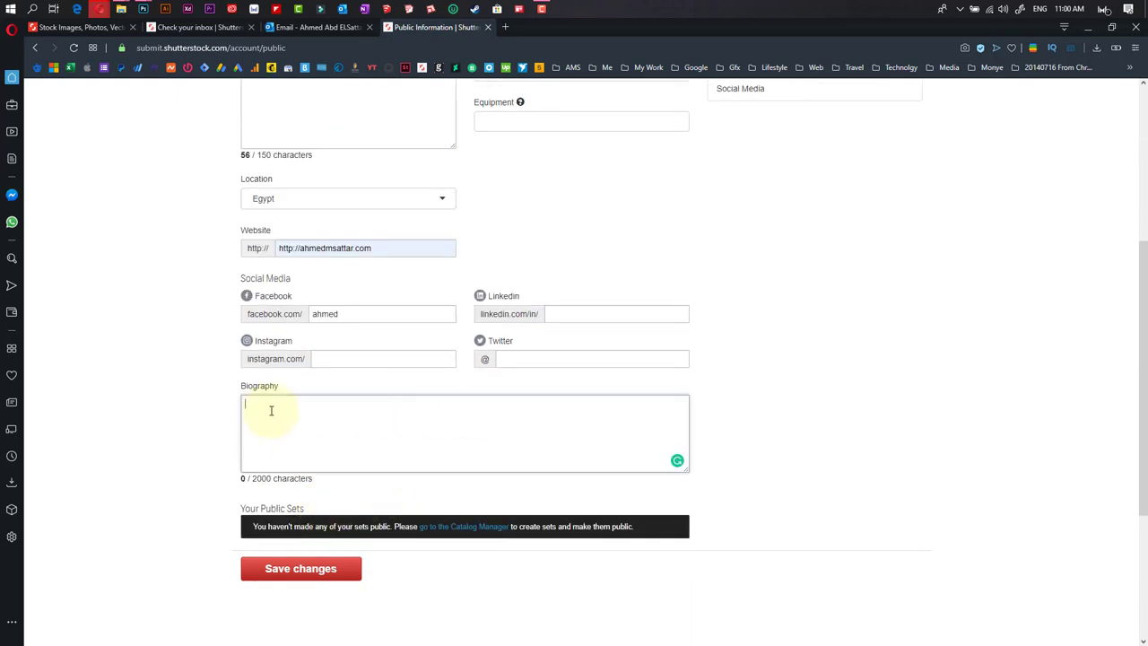
text(bvbv lk gkjb nbnb kj hjk g hgc hfc )
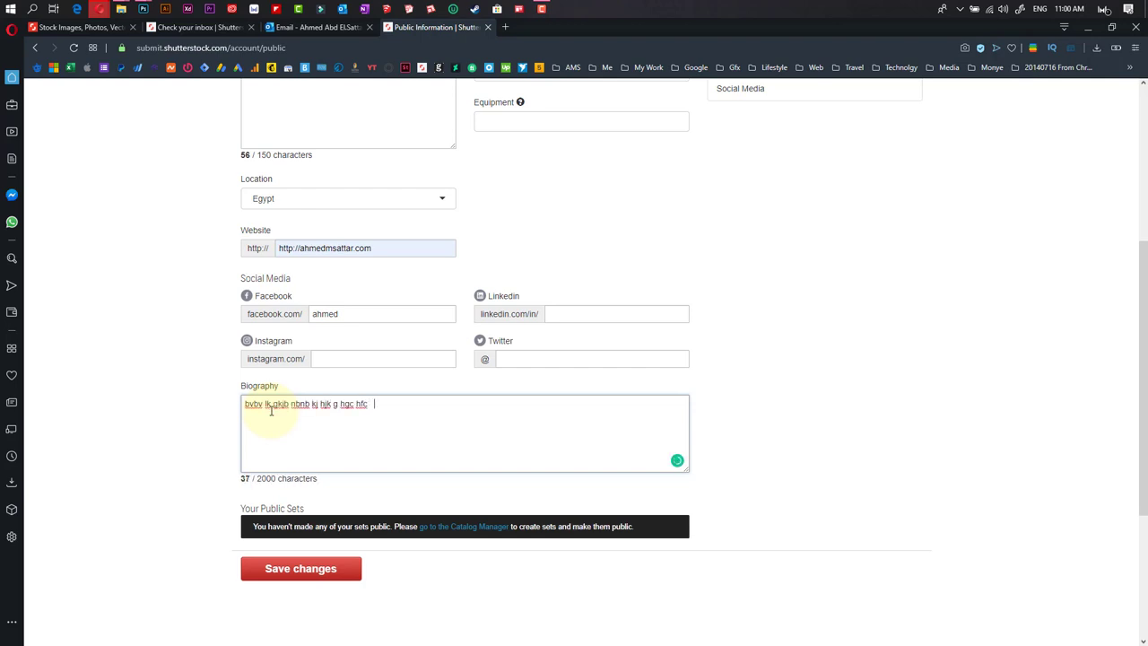
text(hbvj hf)
Step: Add Food, Candid and Astrophotography as the portfolio's styles
scroll(256, 422, up, 4)
click(495, 337)
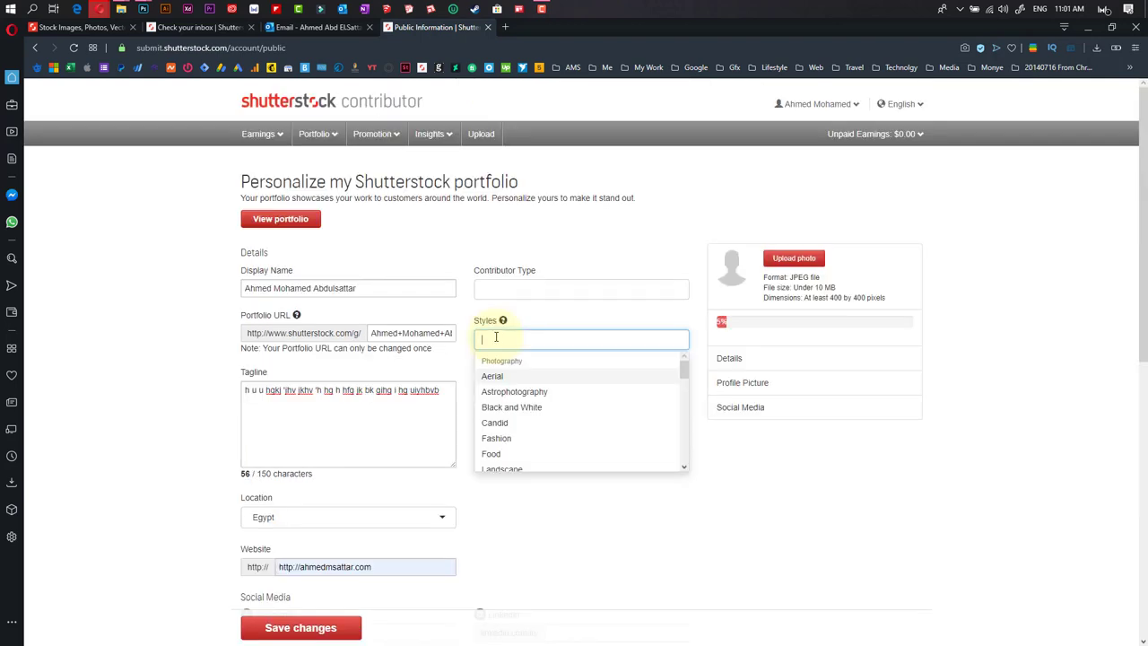
click(491, 454)
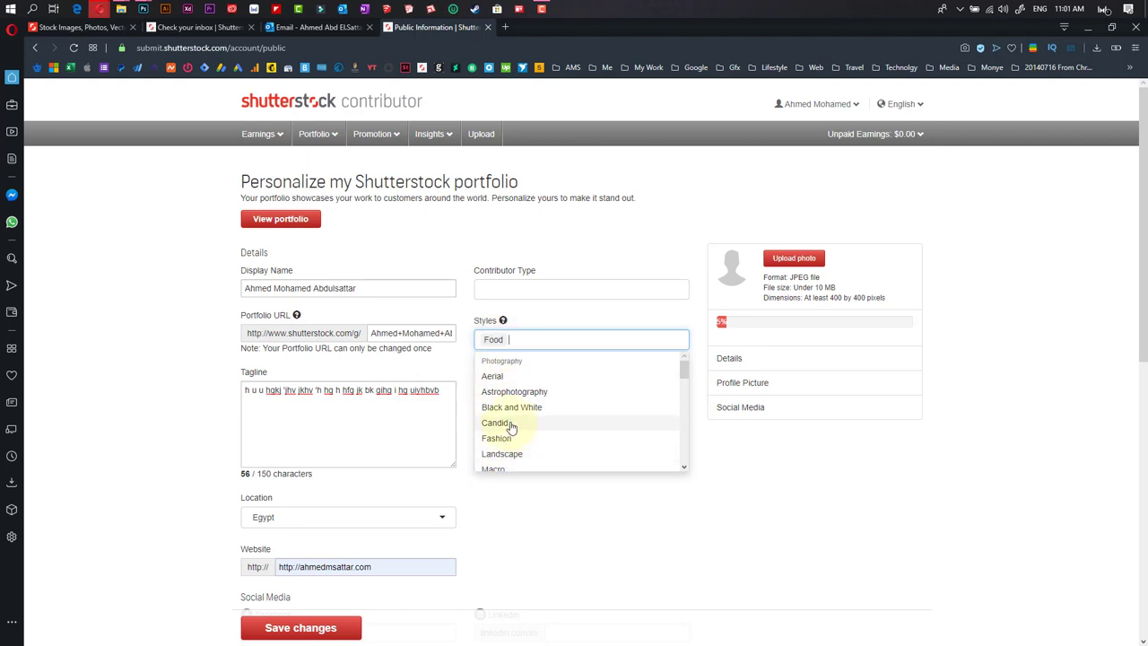
click(509, 425)
click(529, 392)
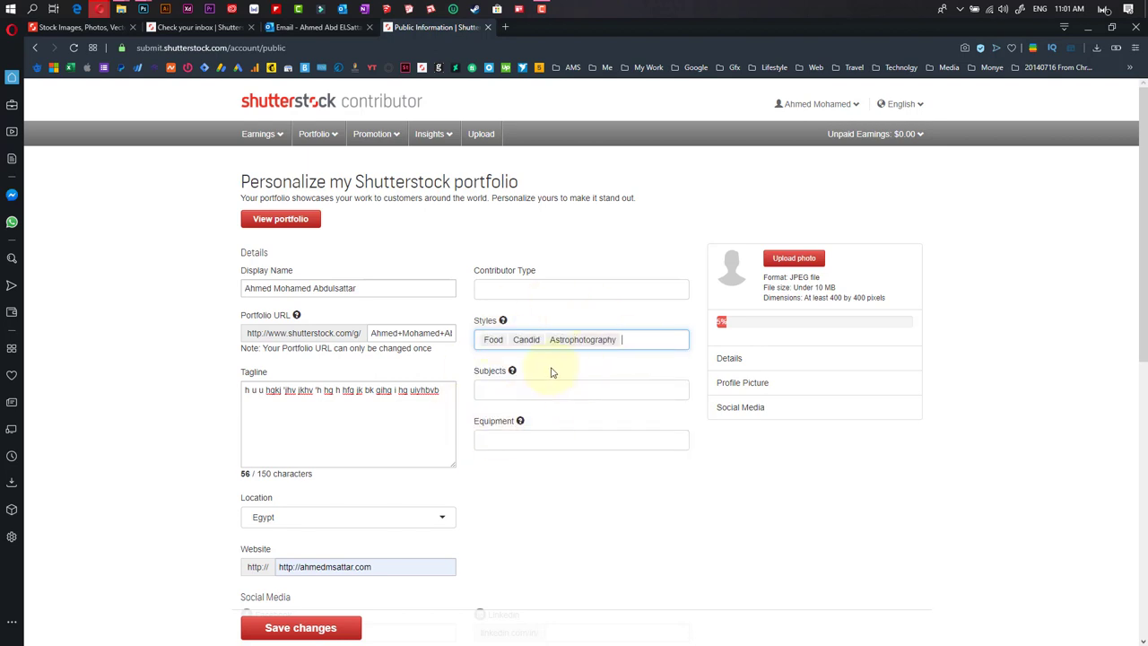
Step: Add Beauty, Architectural, Alphabet, Business and Design as the portfolio's subjects
click(493, 390)
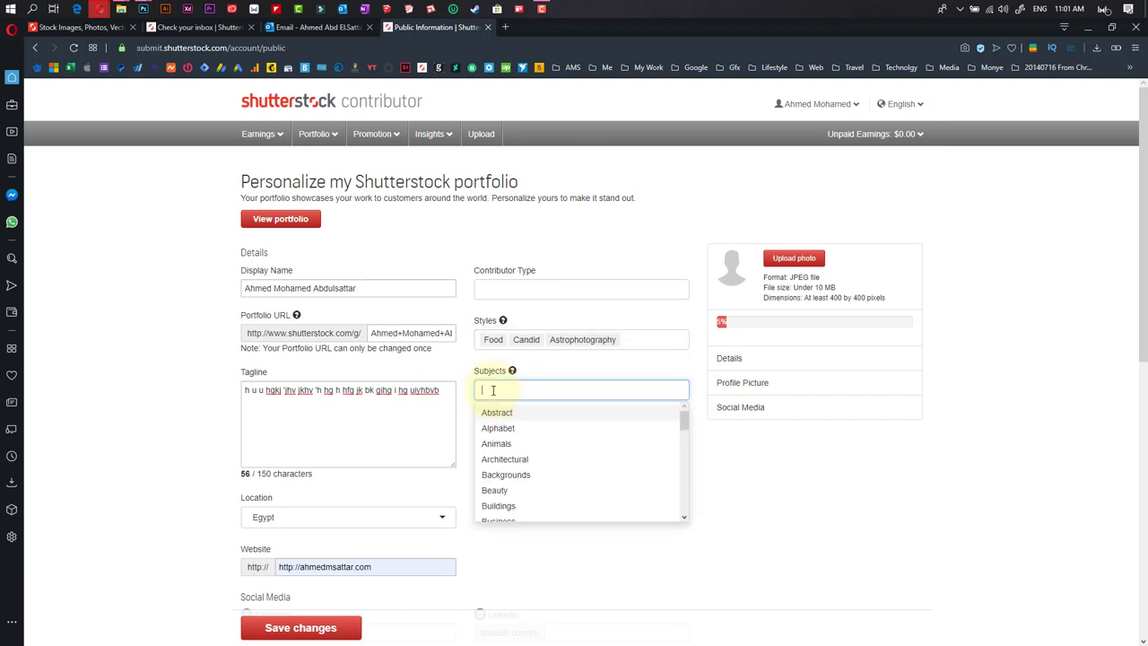
click(501, 490)
click(521, 459)
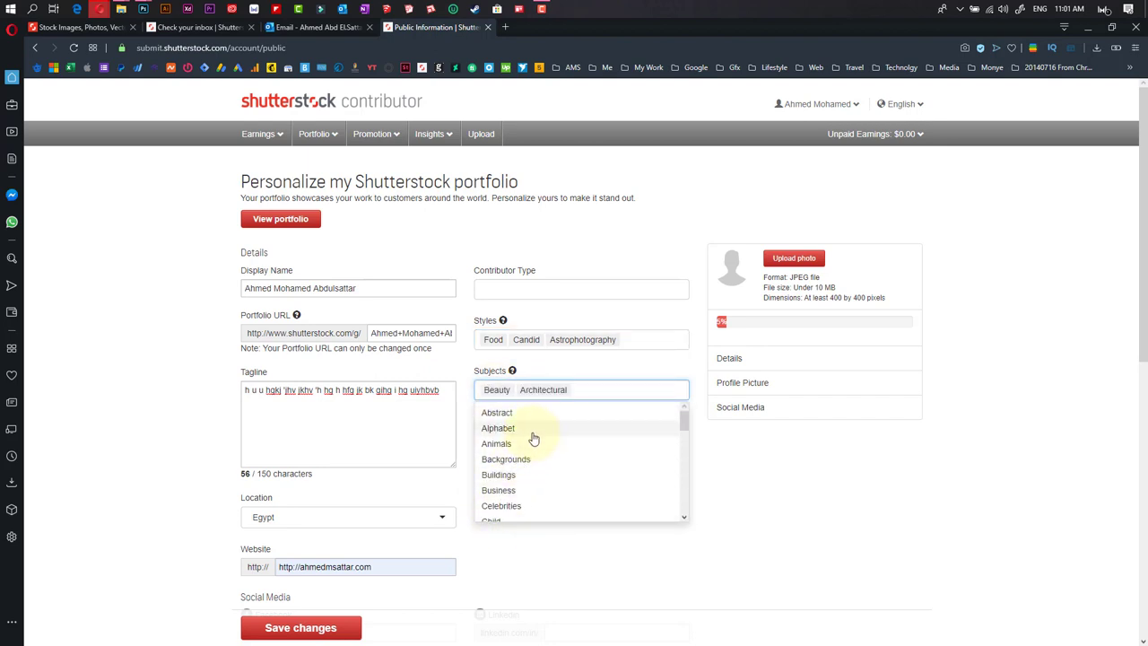
click(498, 427)
click(499, 474)
click(499, 504)
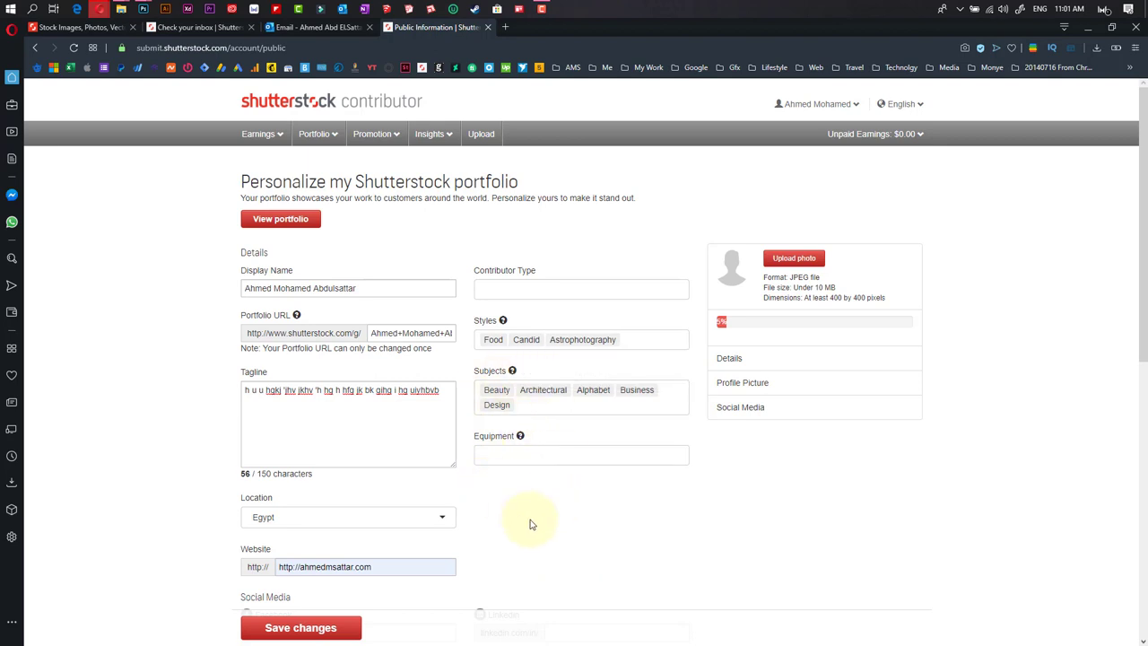
Step: Set the contributor type to both Photographer and Videographer
click(526, 290)
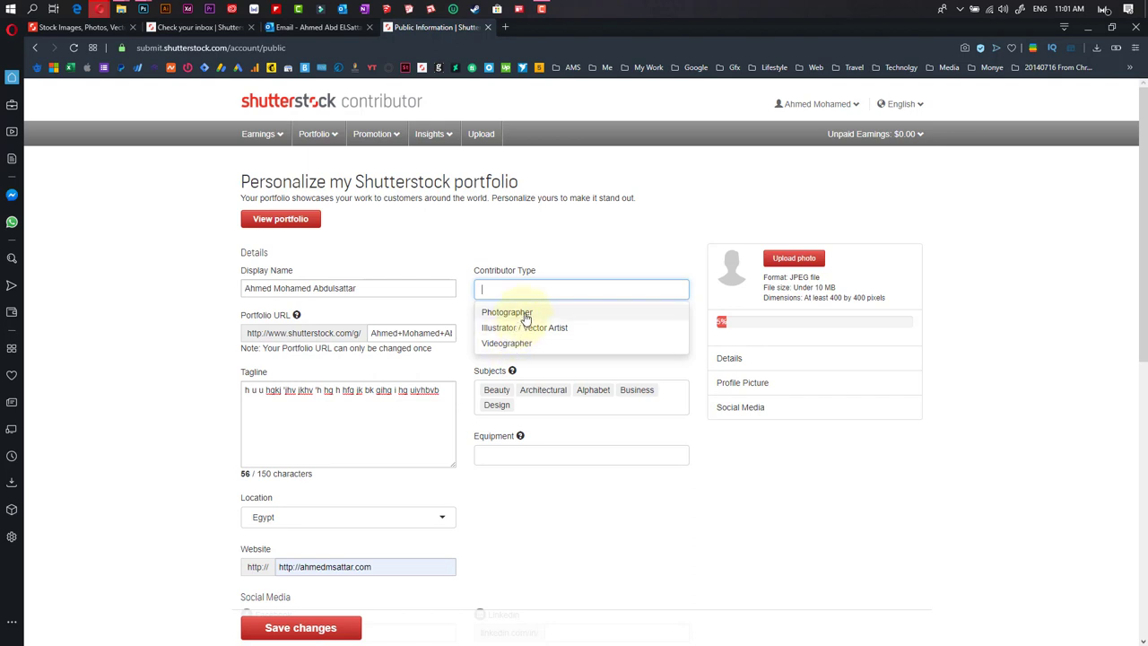
click(507, 312)
click(529, 572)
click(594, 291)
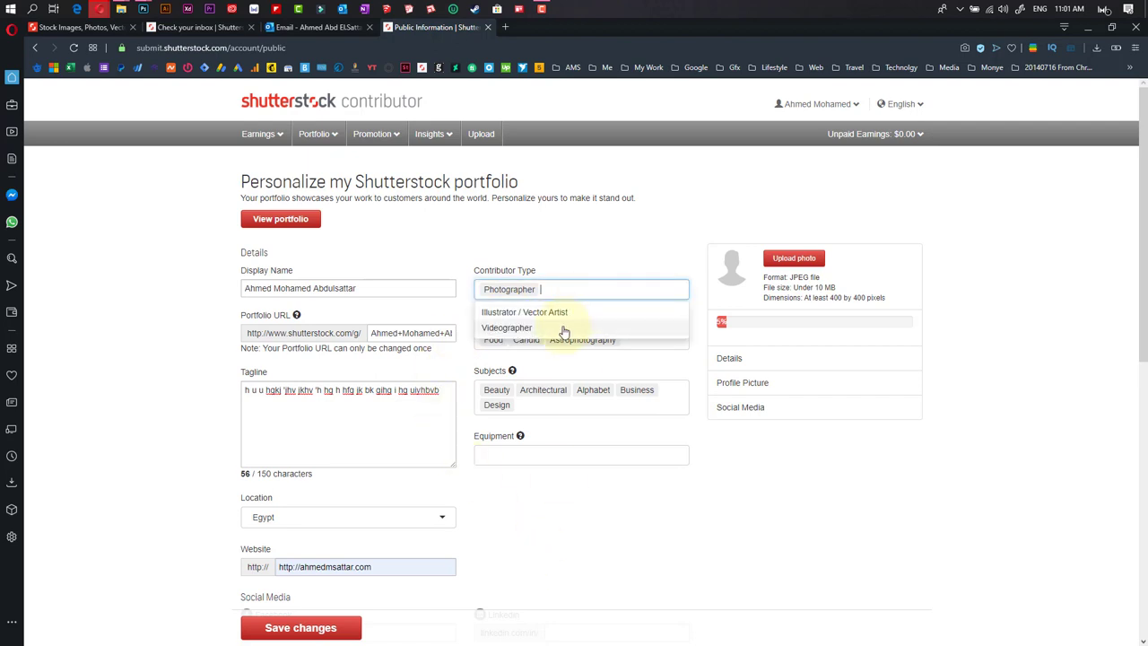
click(559, 328)
click(524, 508)
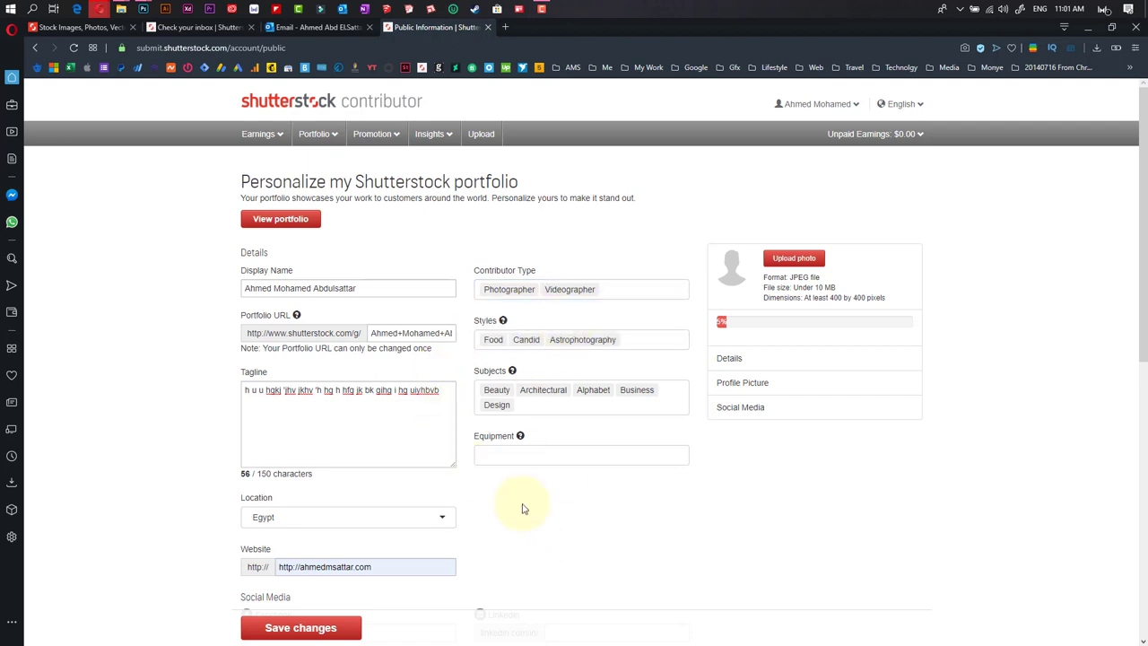
Step: Upload a profile photo for the contributor portfolio
click(557, 454)
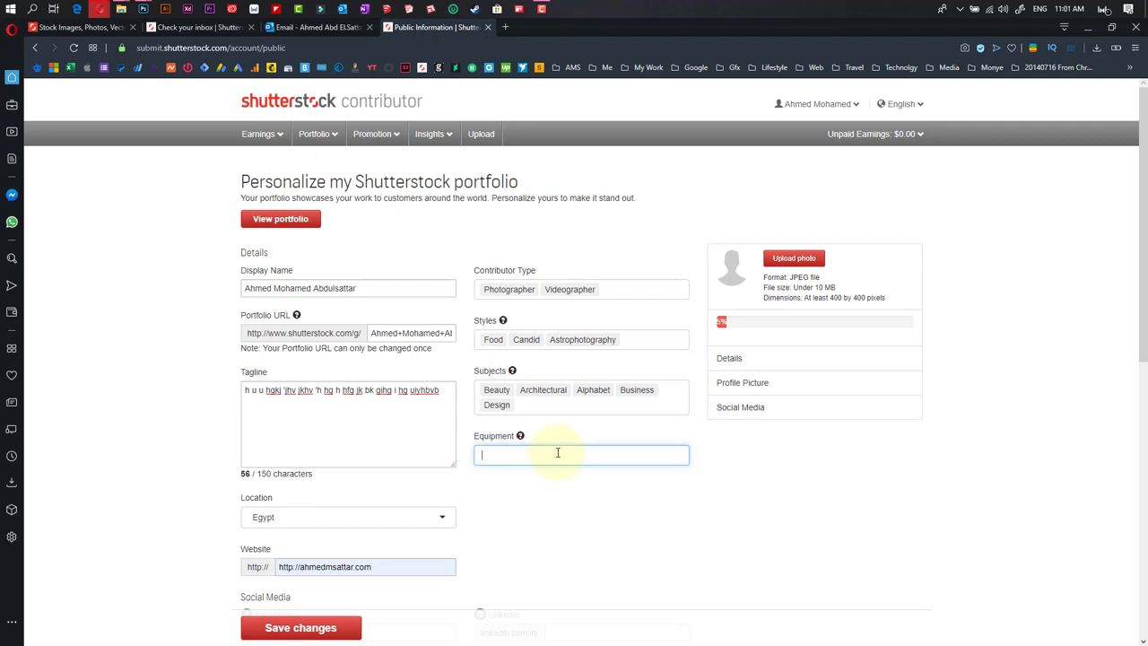
scroll(786, 504, down, 3)
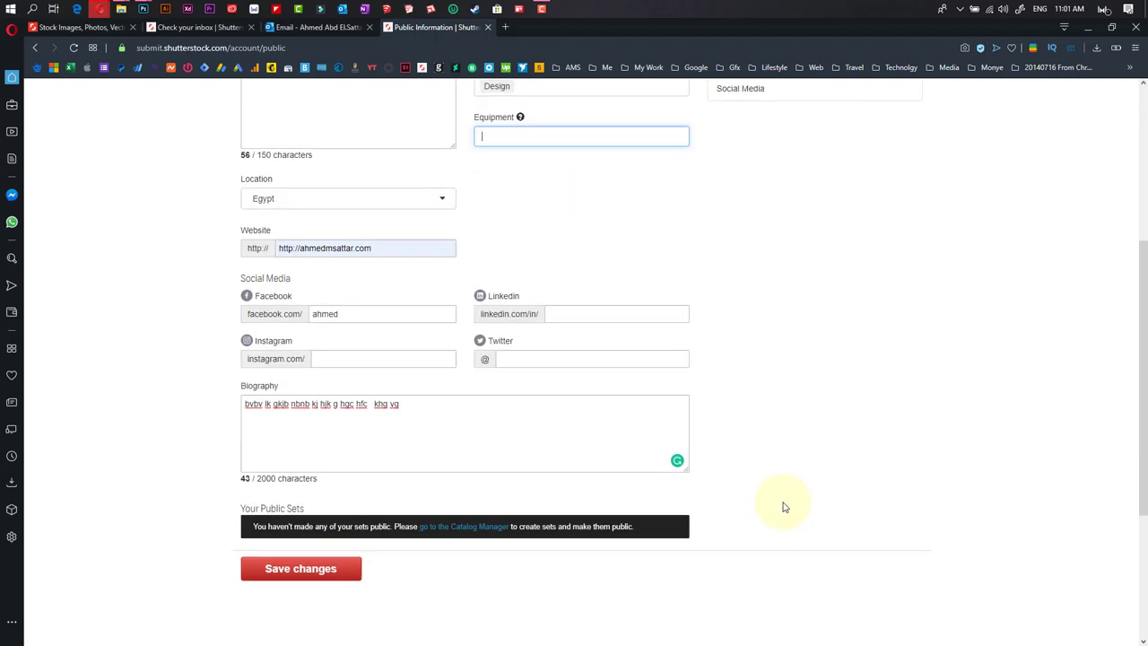
click(288, 569)
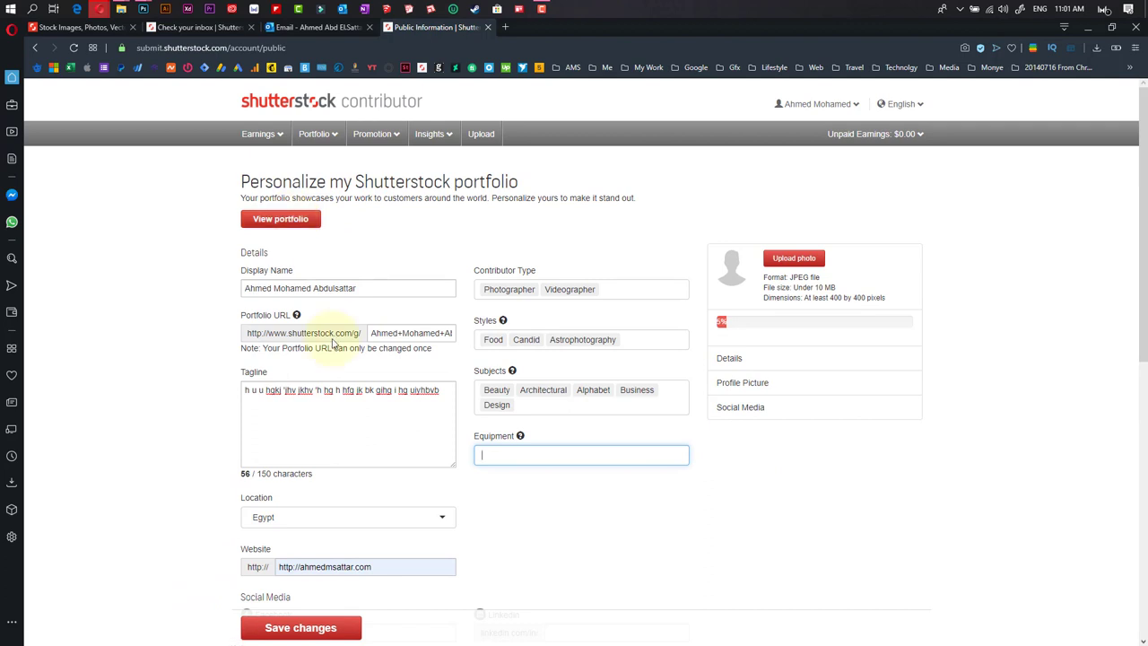
click(786, 263)
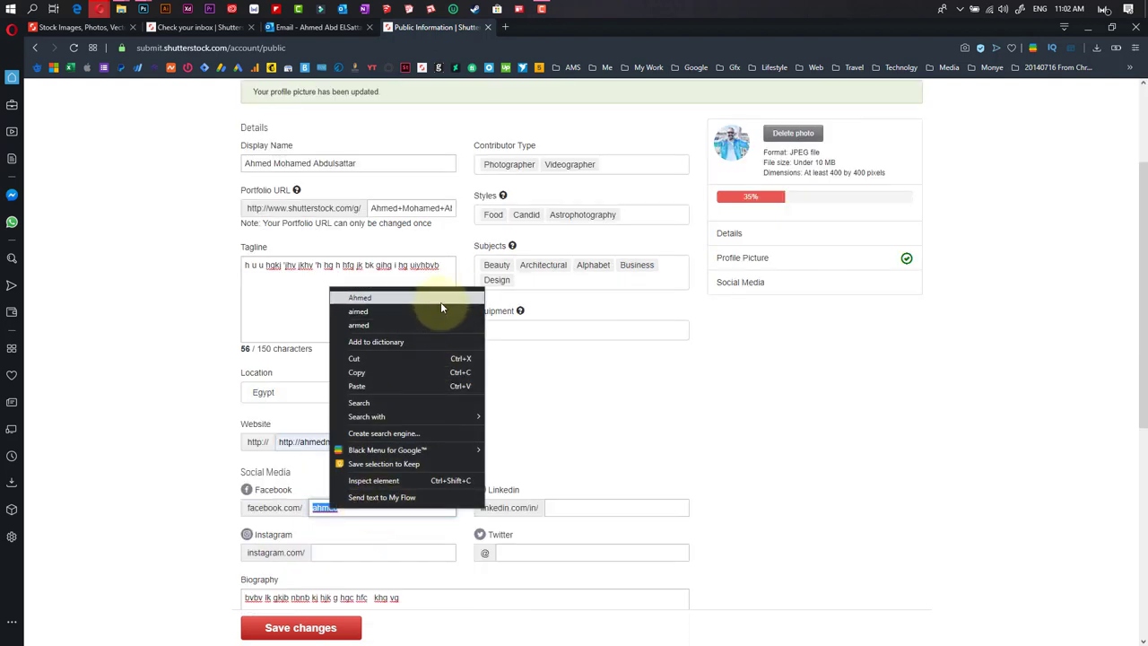
Step: Capitalize the Facebook username with the spelling suggestion and paste the clipboard text as the LinkedIn username
click(440, 301)
click(574, 507)
right_click(574, 507)
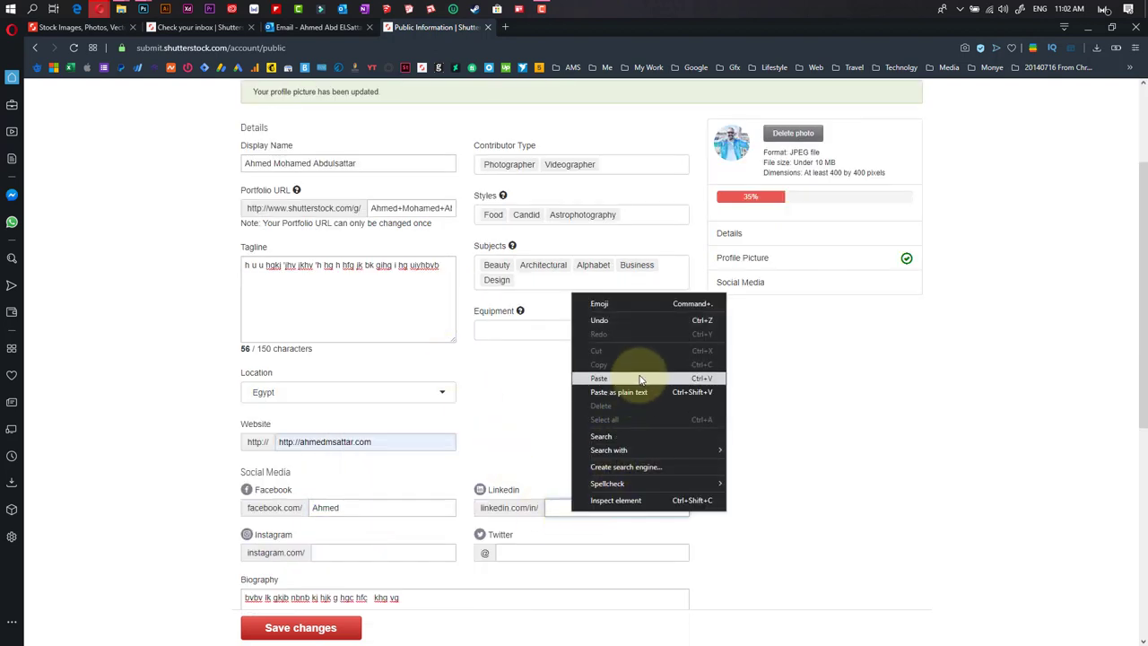
click(585, 376)
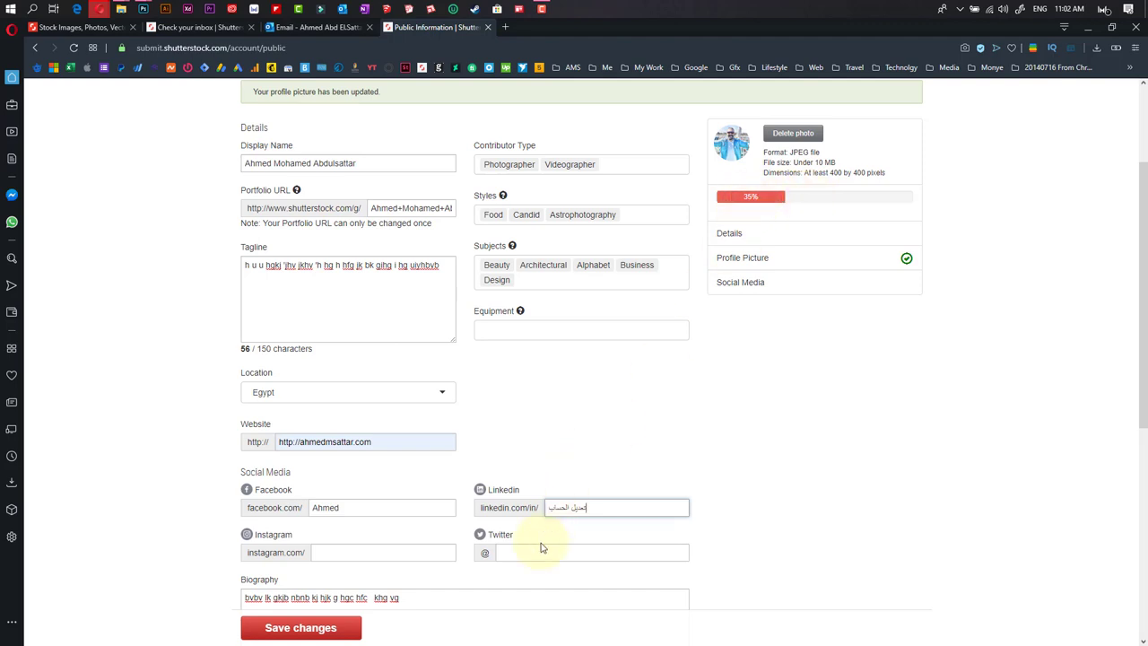
Step: Copy the Facebook username and replace the LinkedIn username with it
double_click(369, 513)
right_click(327, 508)
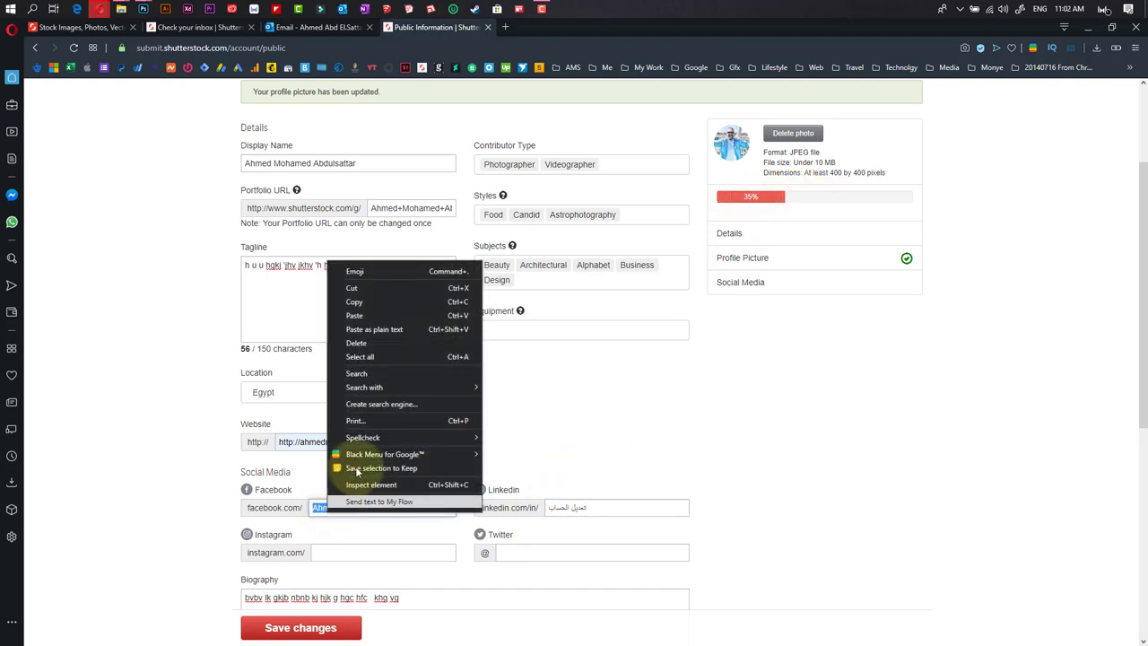
click(408, 303)
triple_click(566, 507)
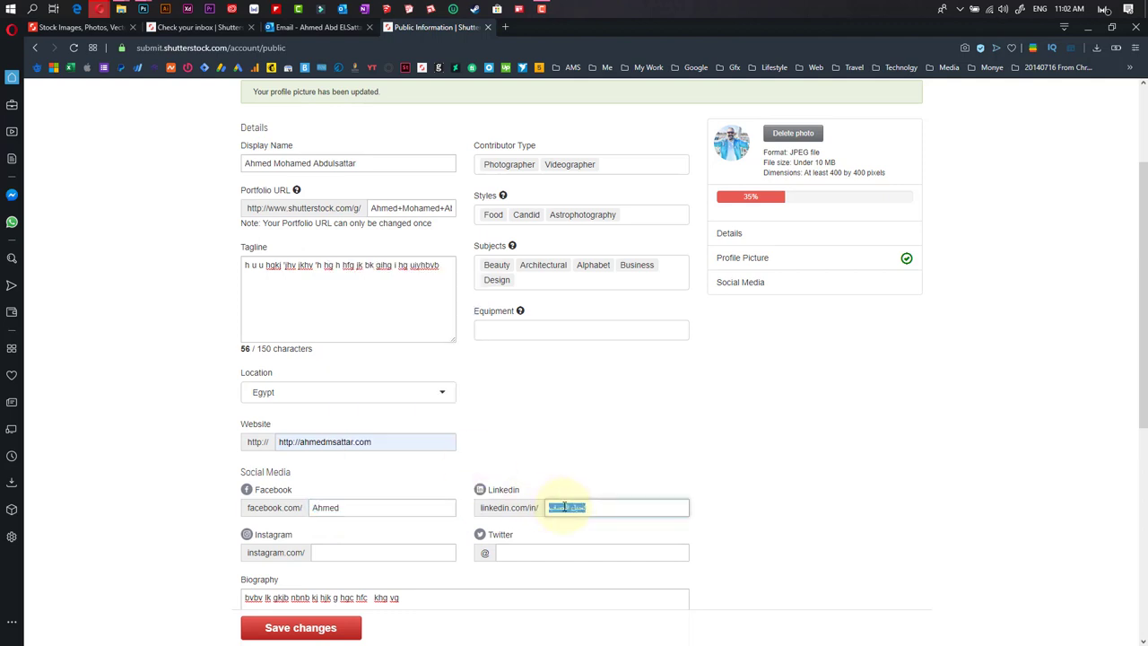
right_click(565, 506)
click(590, 308)
Step: Paste the copied username as the Twitter and Instagram usernames
right_click(533, 551)
click(581, 418)
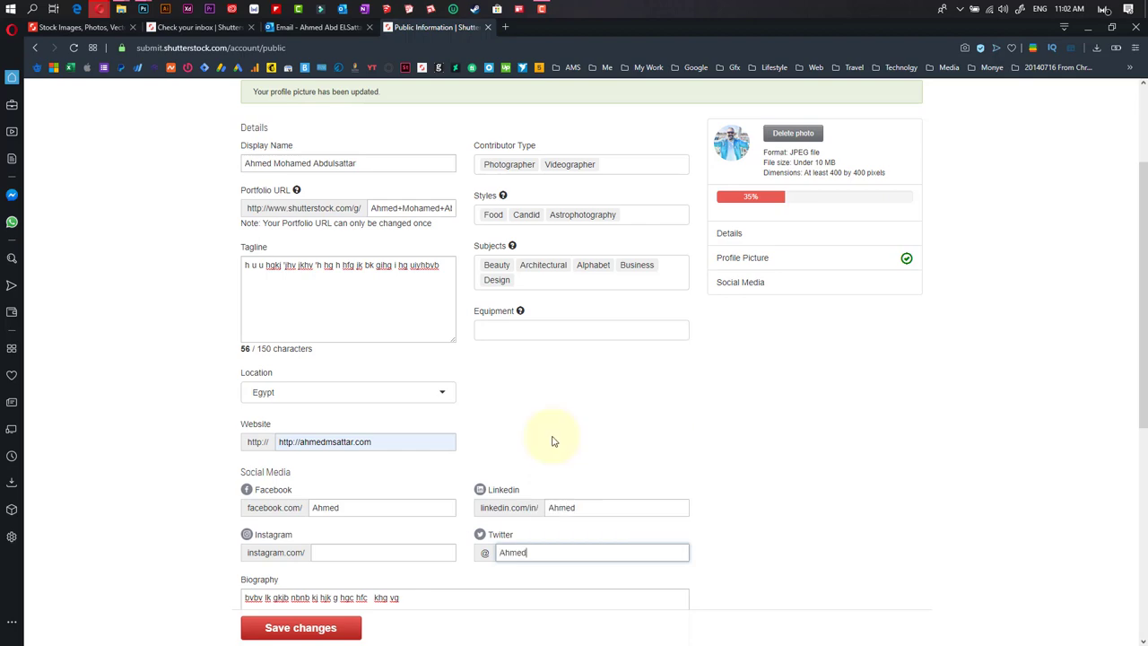
right_click(405, 549)
click(415, 415)
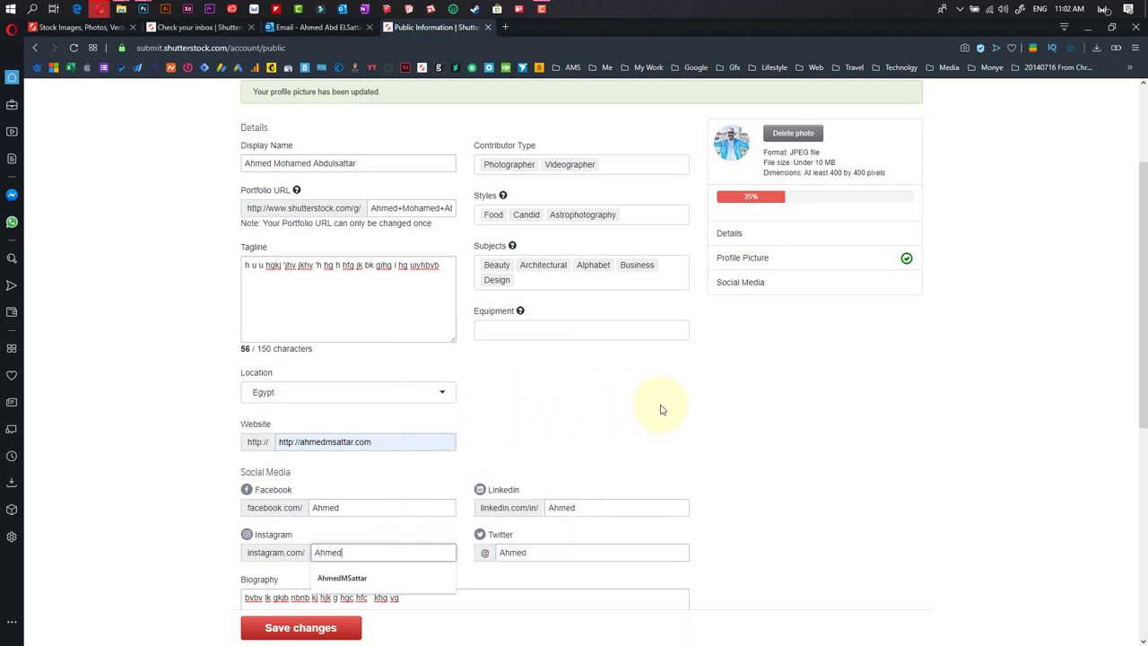
Step: Save the portfolio profile with the new details and social media usernames
scroll(810, 487, up, 2)
scroll(744, 499, down, 4)
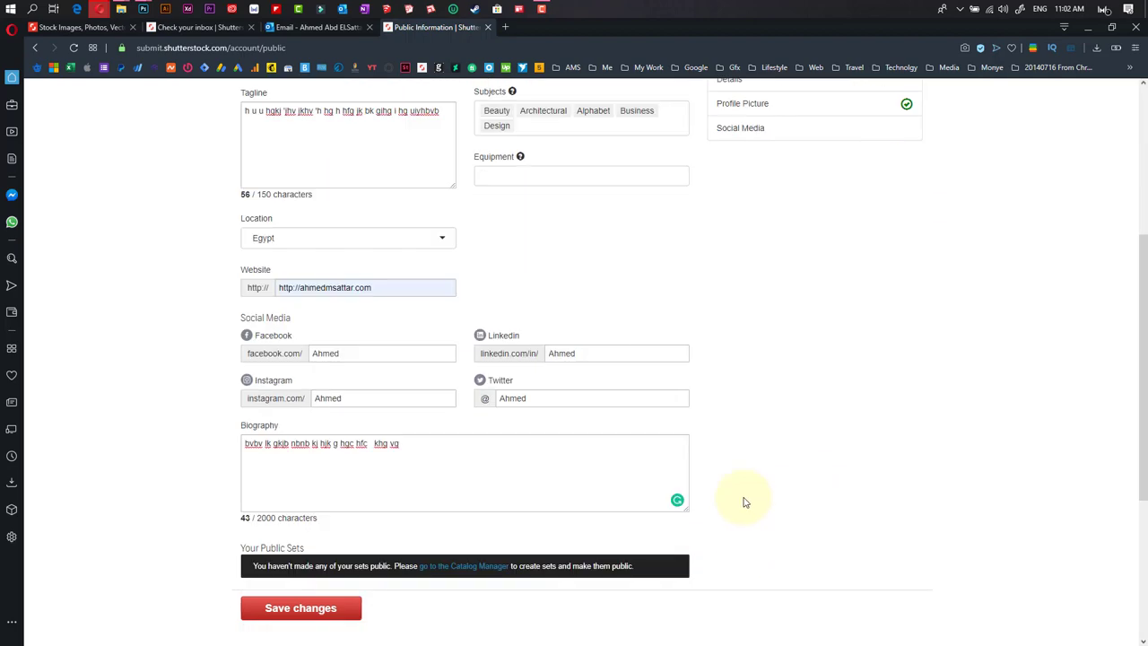
click(305, 604)
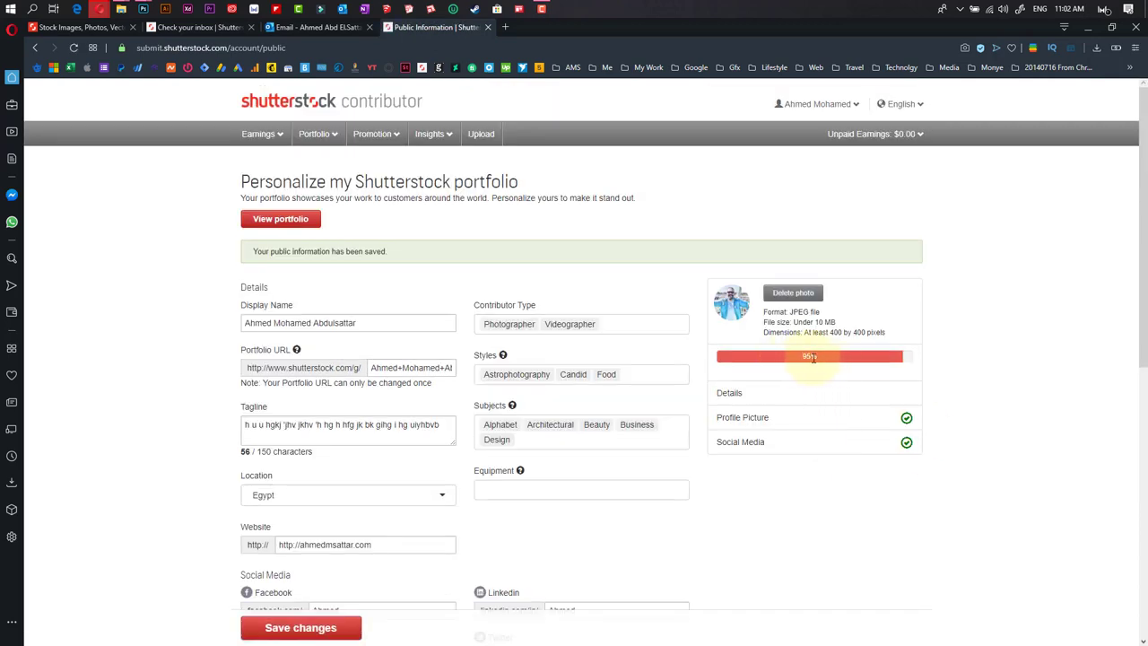
Step: Add cannon and iphonexs as the portfolio's equipment and save the changes
scroll(794, 484, down, 1)
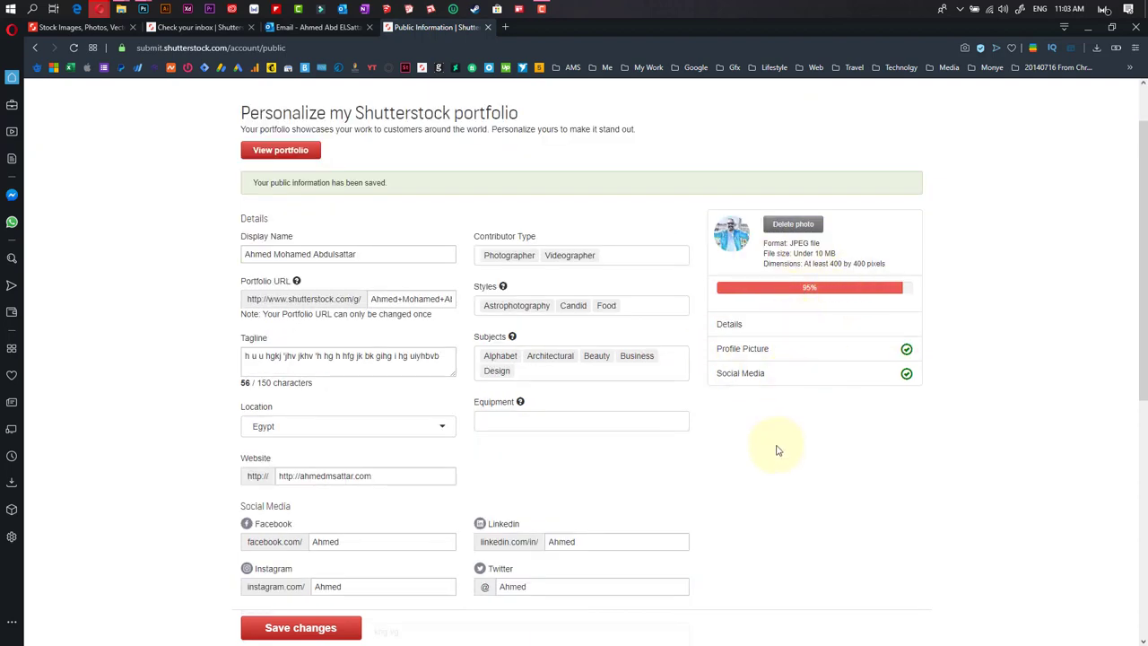
scroll(776, 451, down, 2)
scroll(789, 424, up, 2)
click(493, 424)
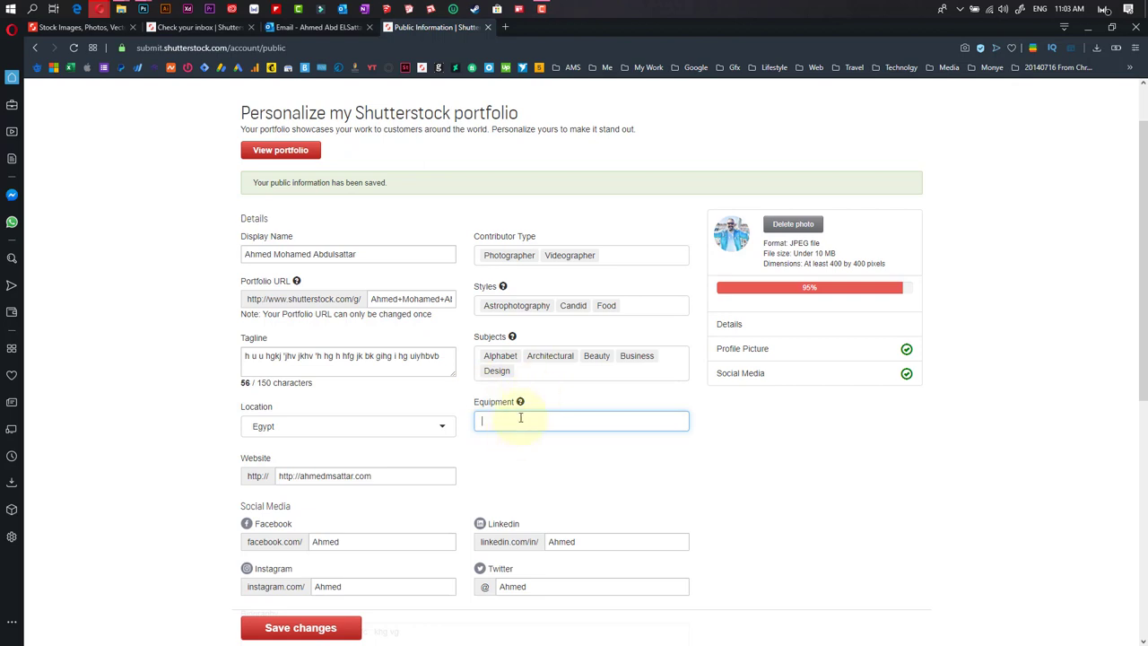
text(annon iphonexs)
key(Return)
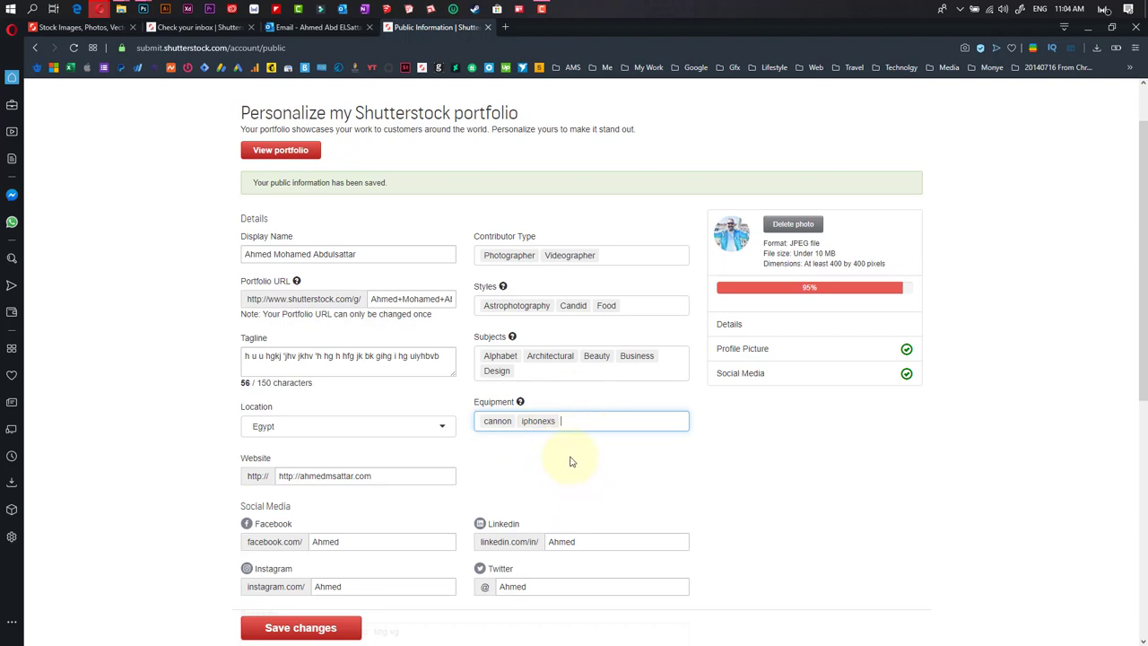
scroll(422, 550, down, 3)
click(328, 561)
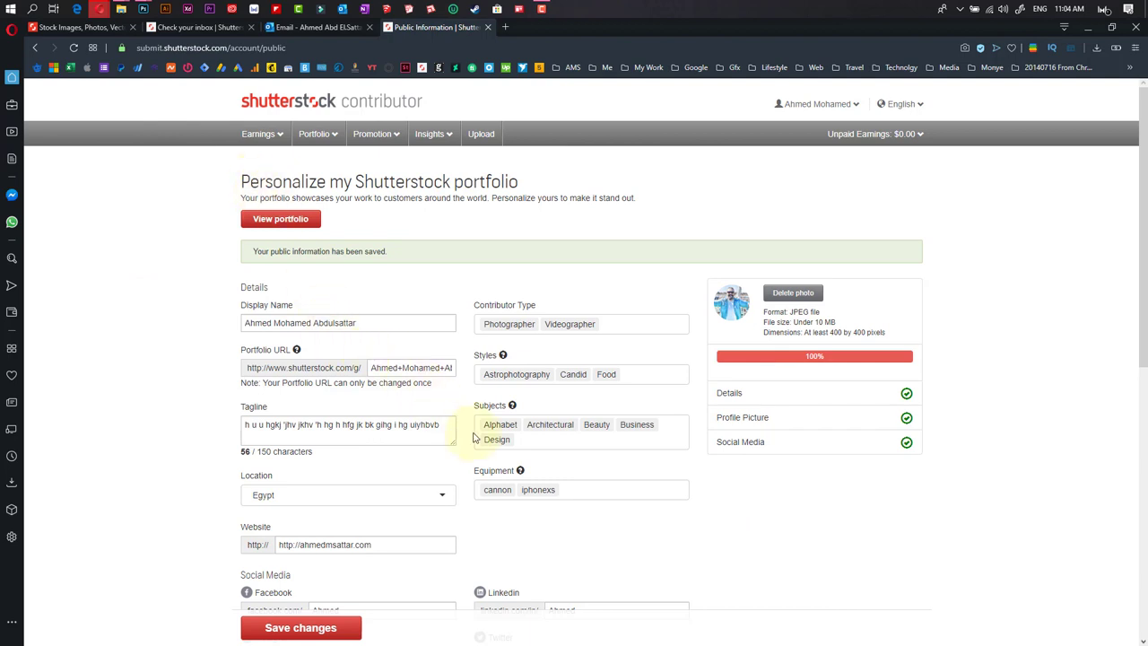
Step: Review the saved profile details, the account options and the Earnings section's pages
scroll(463, 434, down, 2)
scroll(712, 269, up, 2)
click(816, 104)
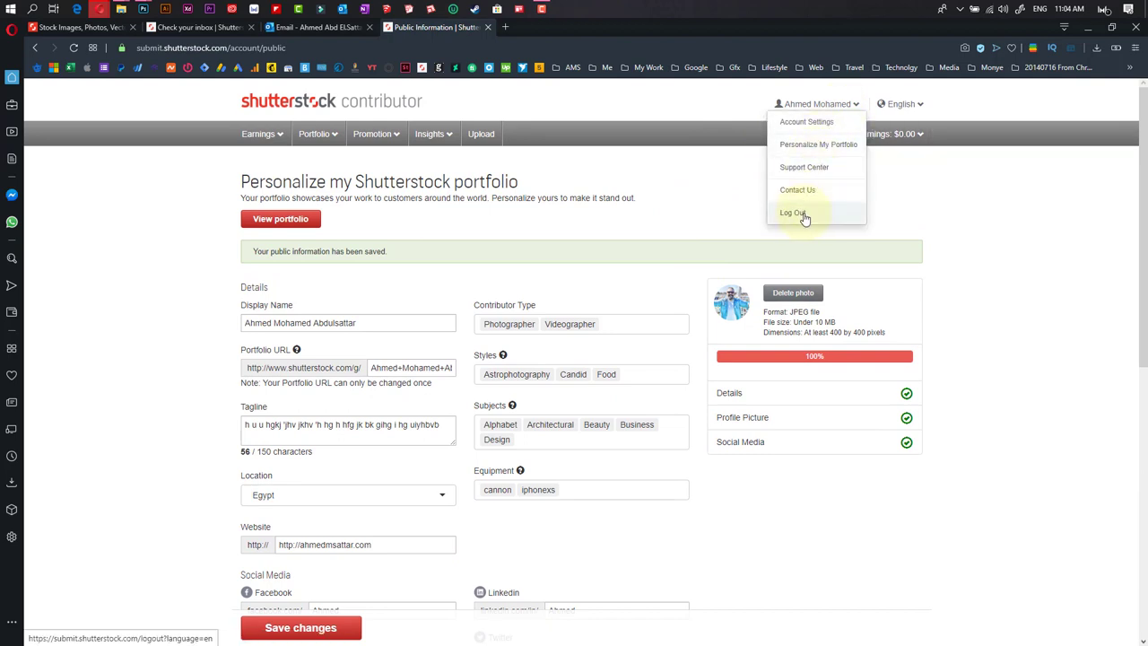
click(775, 105)
click(268, 141)
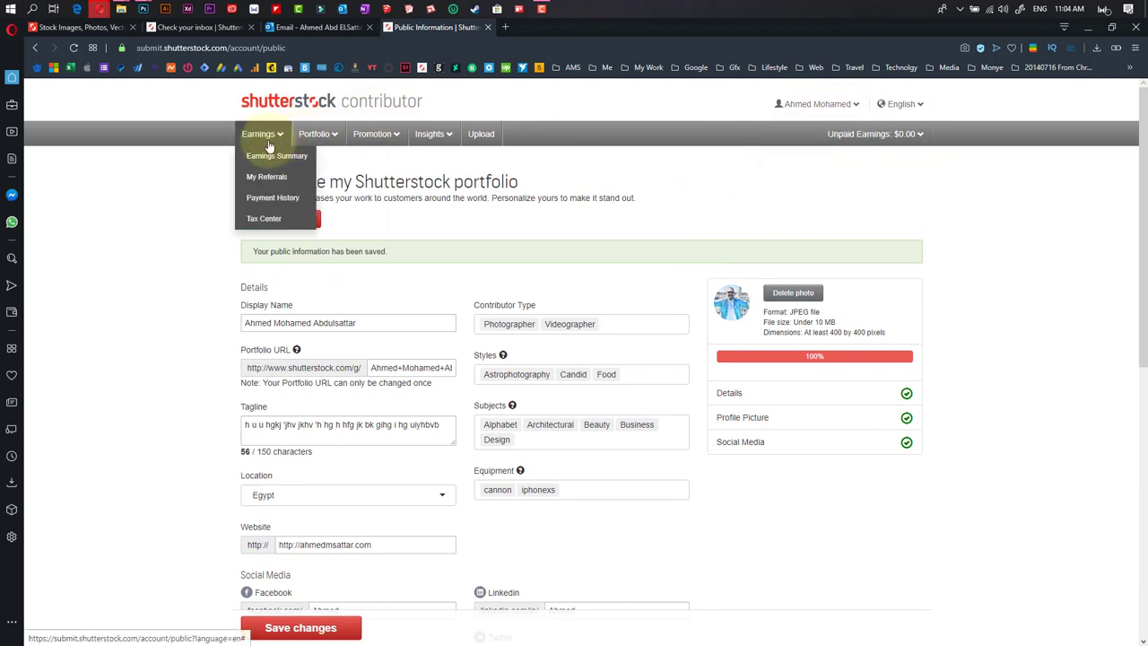